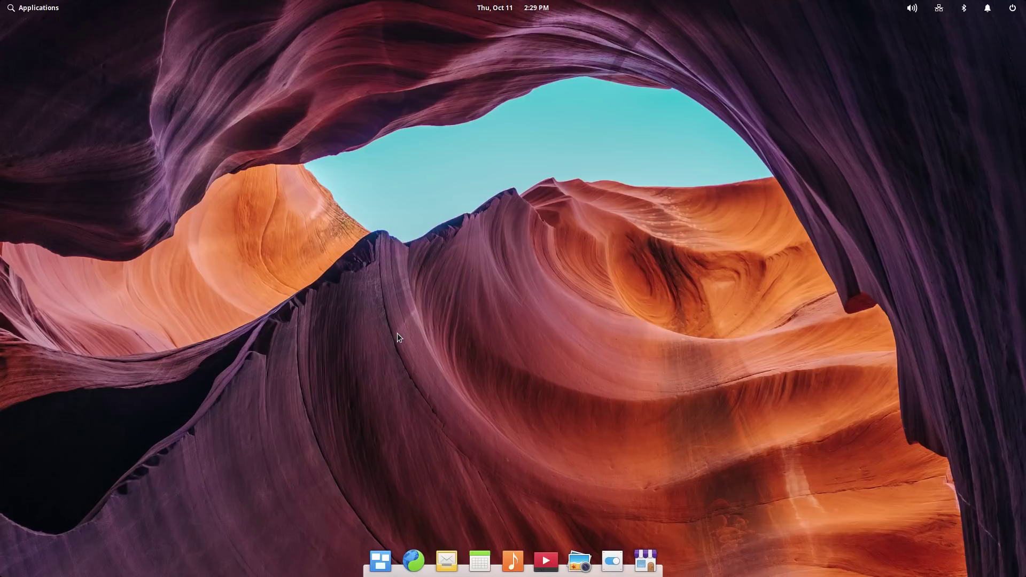
# Open and dismiss the panel calendar and the applications launcher
pyautogui.click(497, 9)
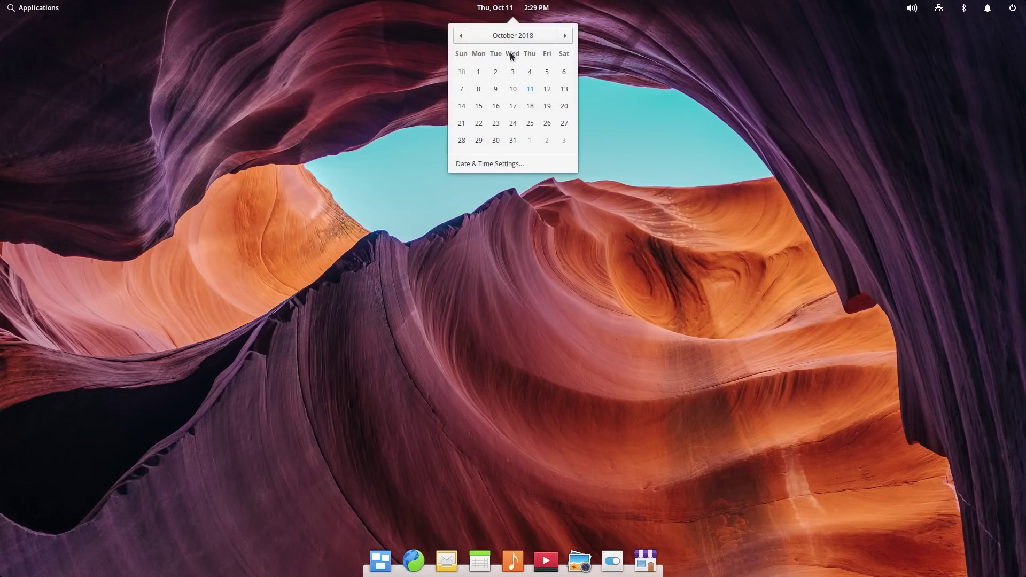
pyautogui.click(510, 15)
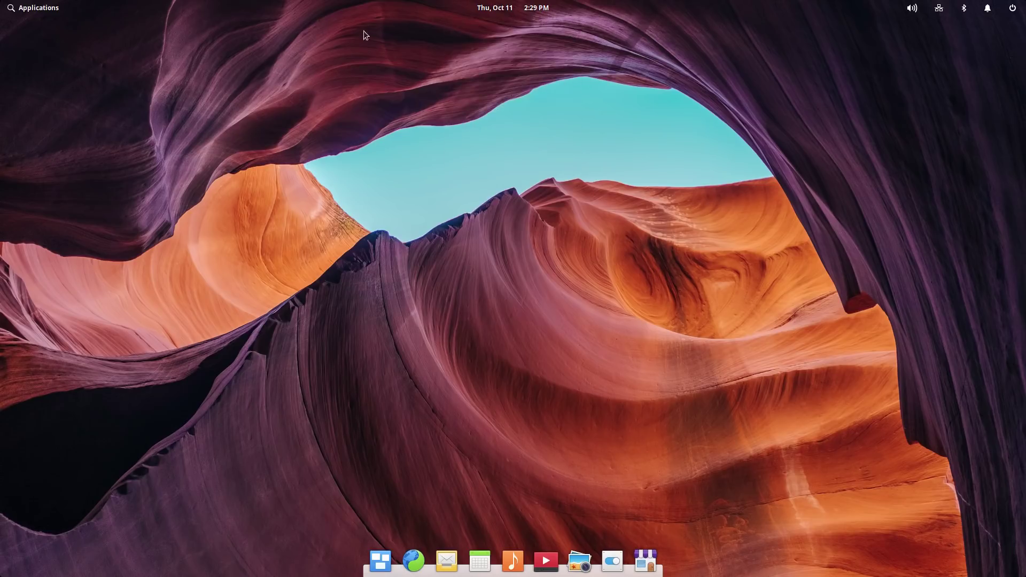
pyautogui.click(27, 6)
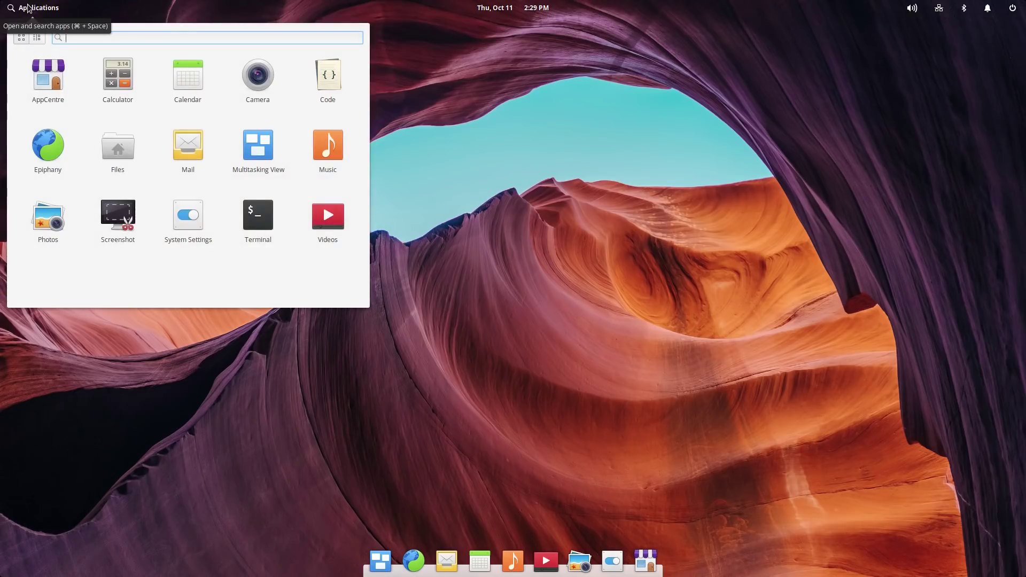
pyautogui.click(27, 7)
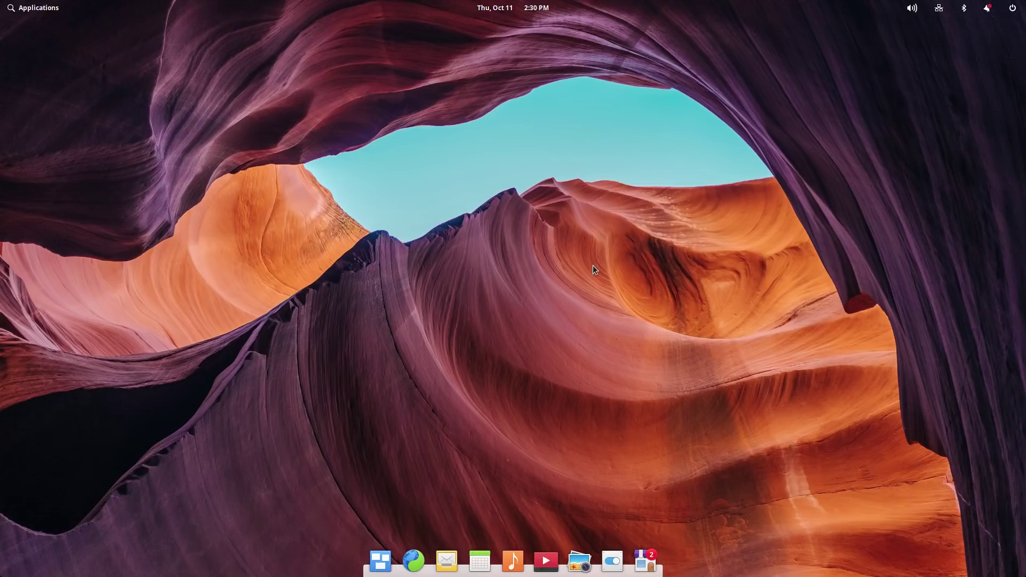
# Launch System Settings and visit its Applications, Desktop and Language & Region pages
pyautogui.click(612, 561)
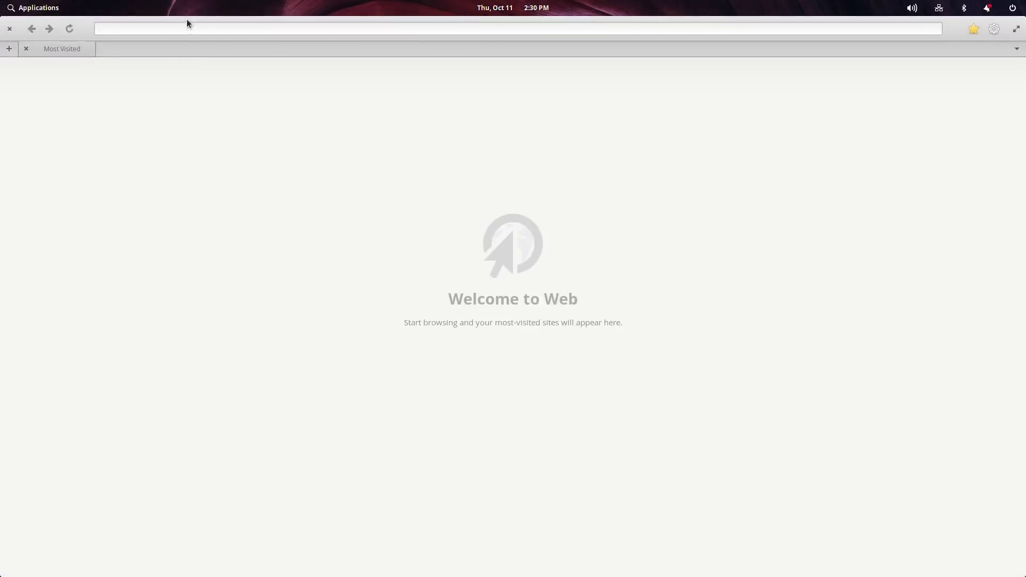
pyautogui.moveTo(187, 25); pyautogui.dragTo(1, 231)
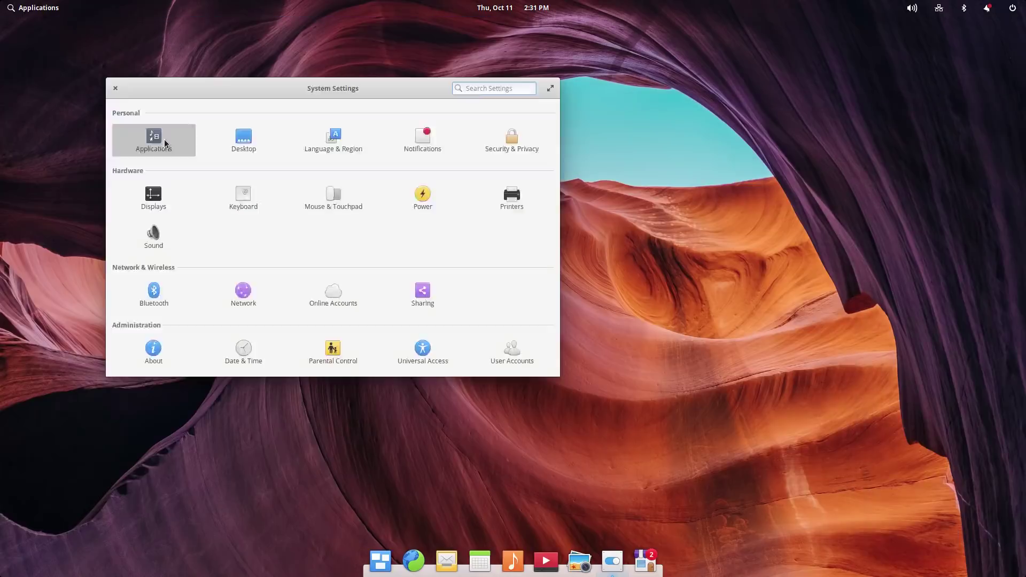
pyautogui.click(164, 138)
pyautogui.click(156, 89)
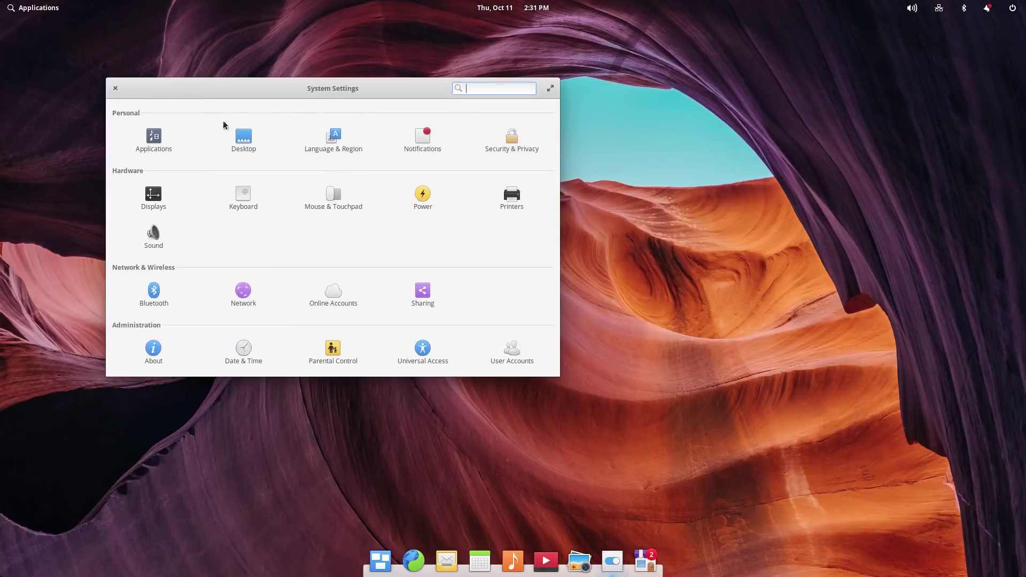
pyautogui.click(245, 154)
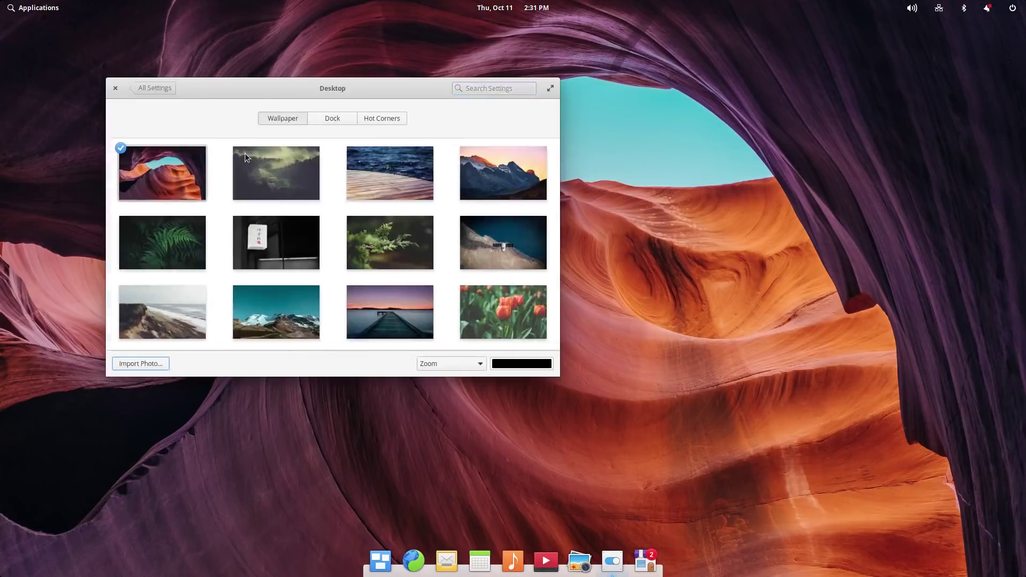
pyautogui.click(153, 89)
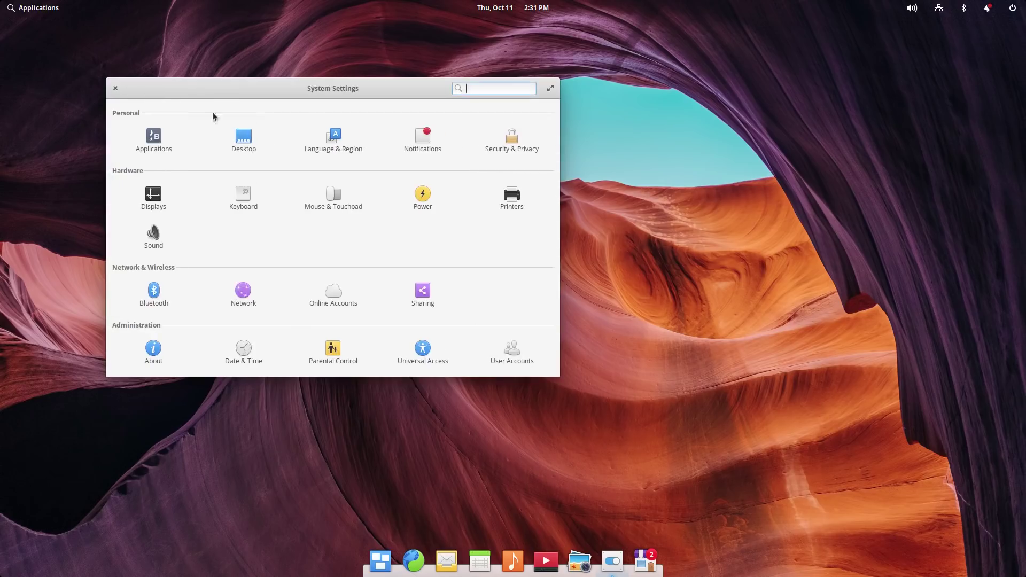
pyautogui.click(336, 151)
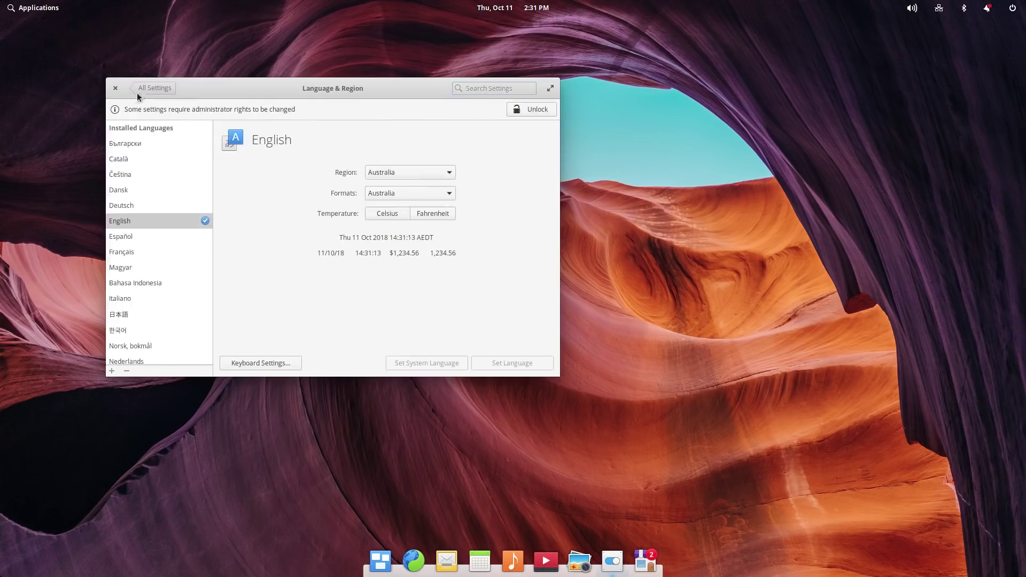
pyautogui.click(140, 92)
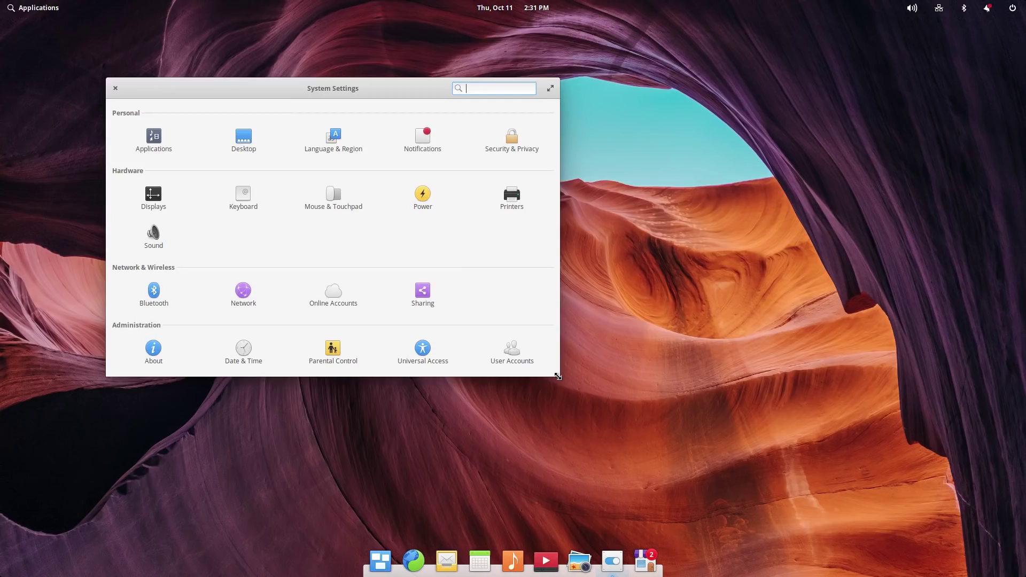
# Resize the settings window narrower and taller, close it, then glance at the calendar
pyautogui.moveTo(558, 377); pyautogui.dragTo(484, 485)
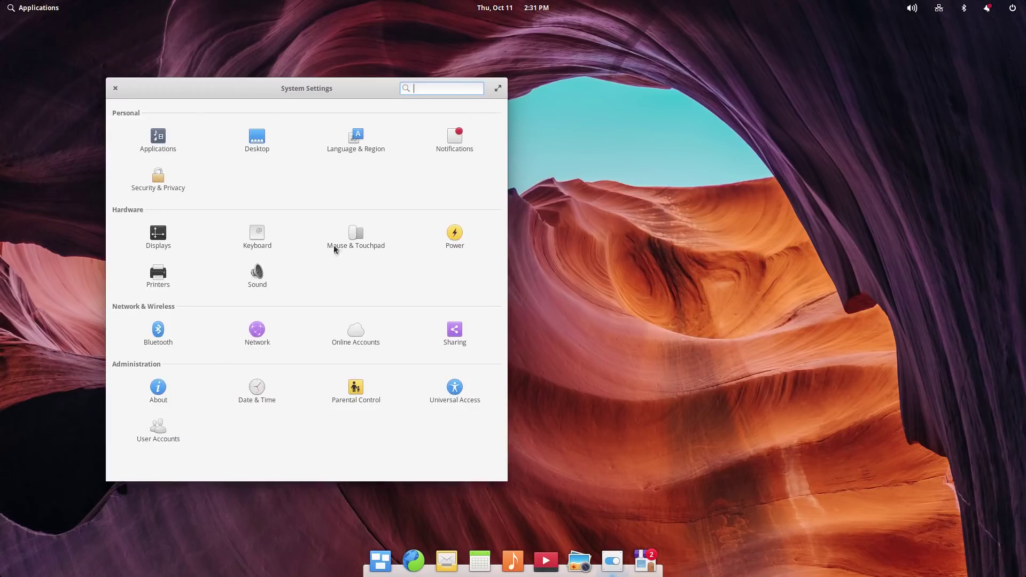
pyautogui.click(186, 85)
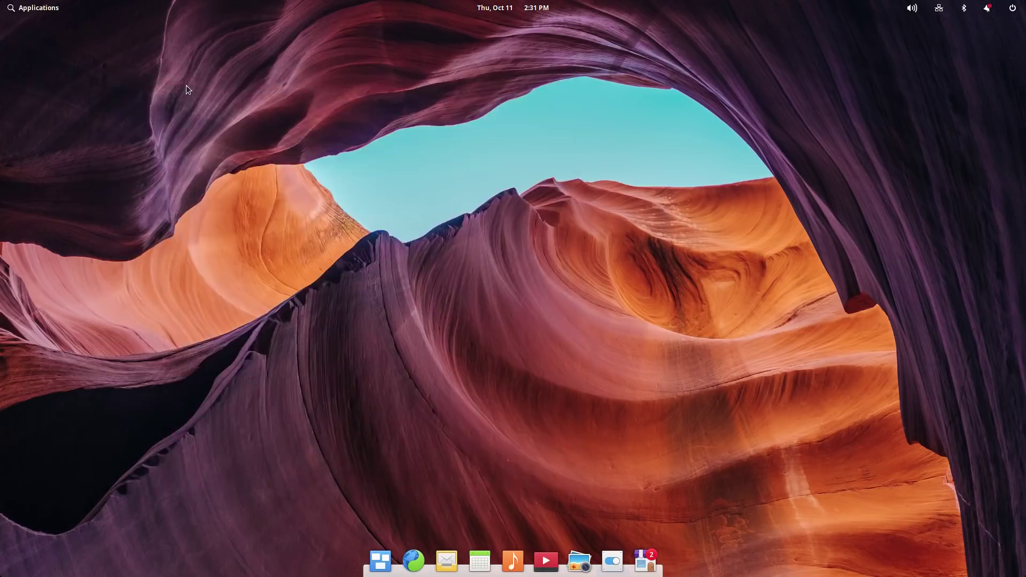
pyautogui.click(496, 12)
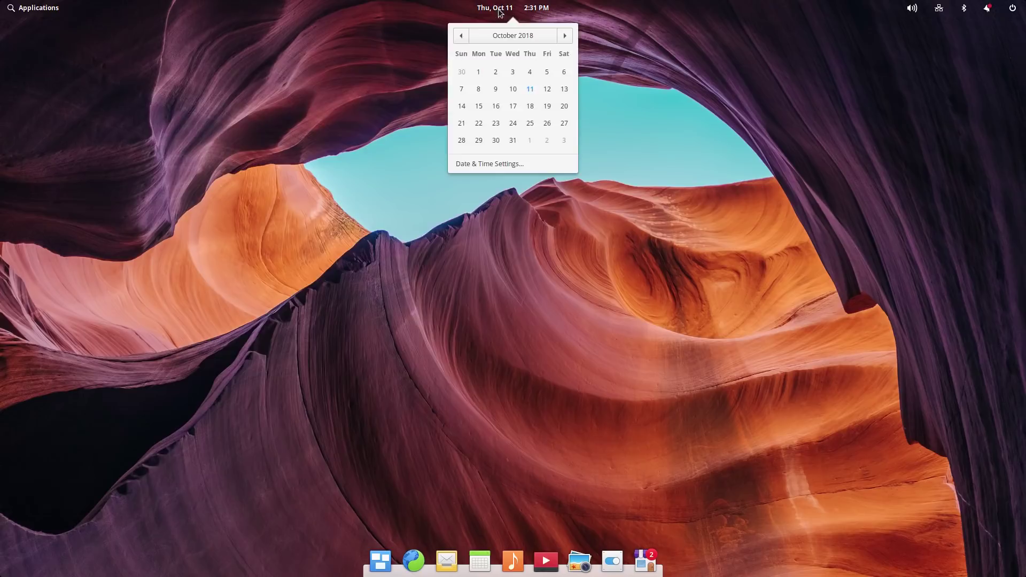
pyautogui.click(499, 13)
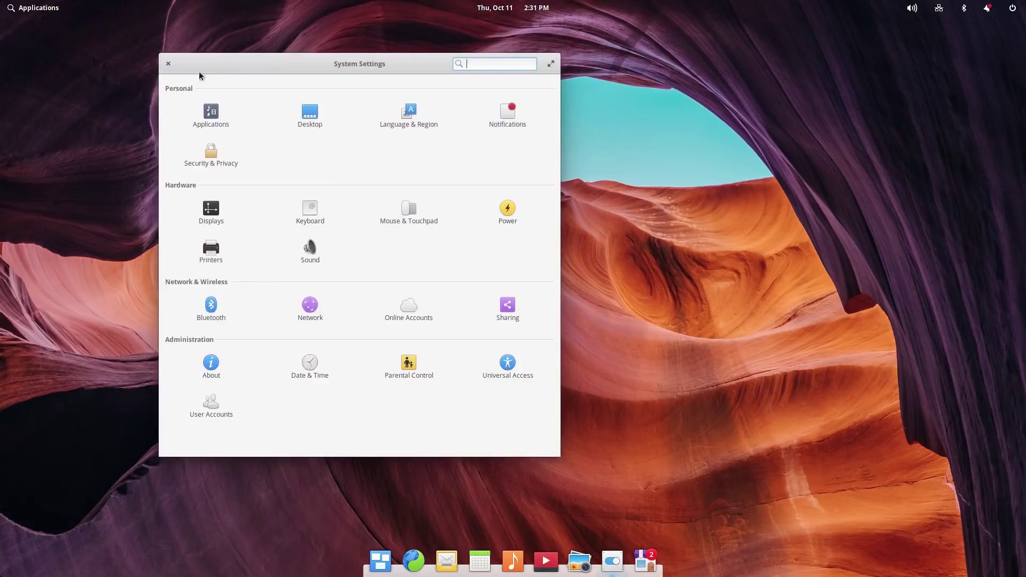
# Close System Settings and search 'keyboard' in the launcher to open Keyboard settings
pyautogui.click(167, 64)
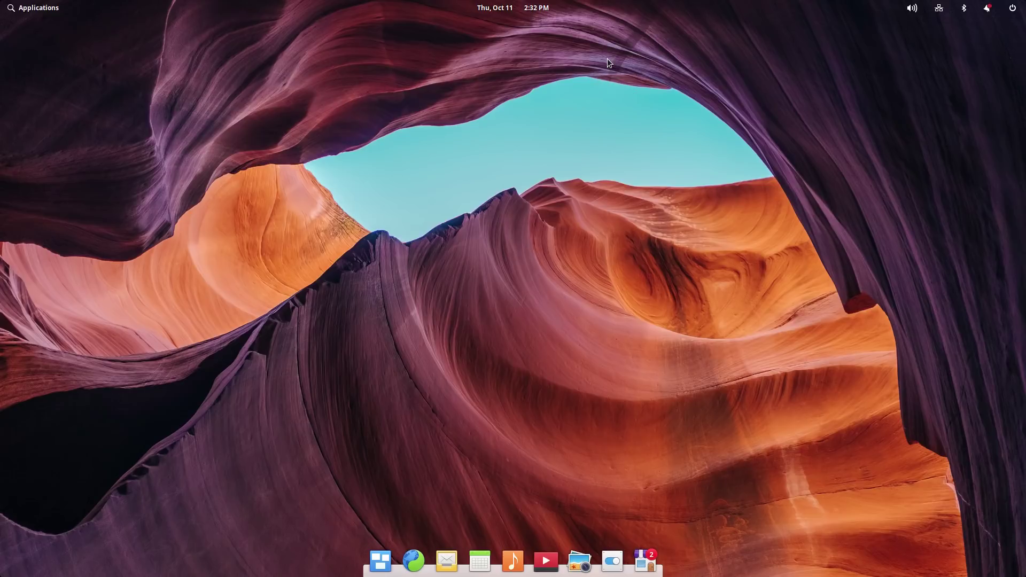
pyautogui.press('super')
pyautogui.write('keyboard')
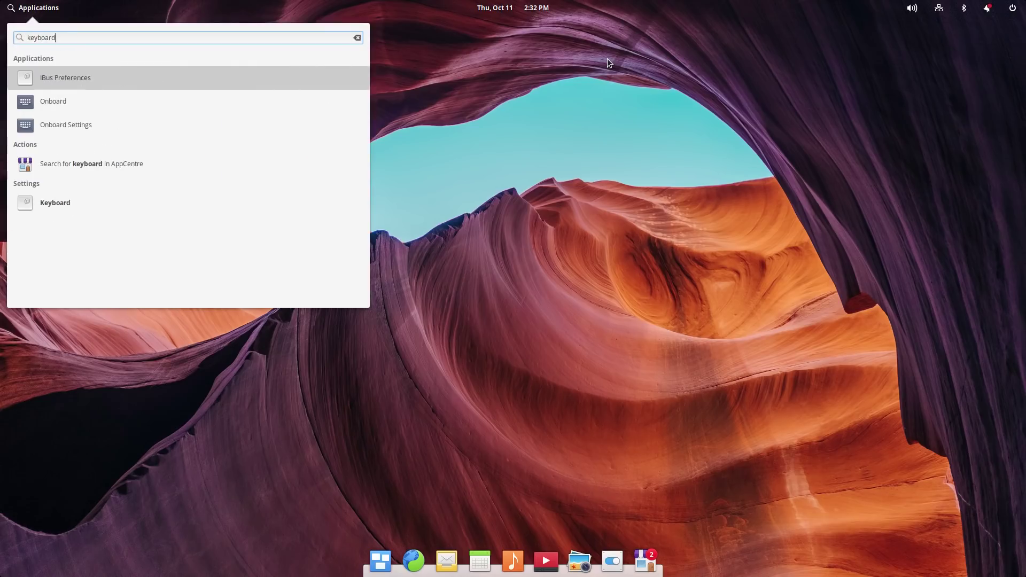
pyautogui.press('Down')
pyautogui.press('Down')
pyautogui.press('Down')
pyautogui.press('Down')
pyautogui.press('Return')
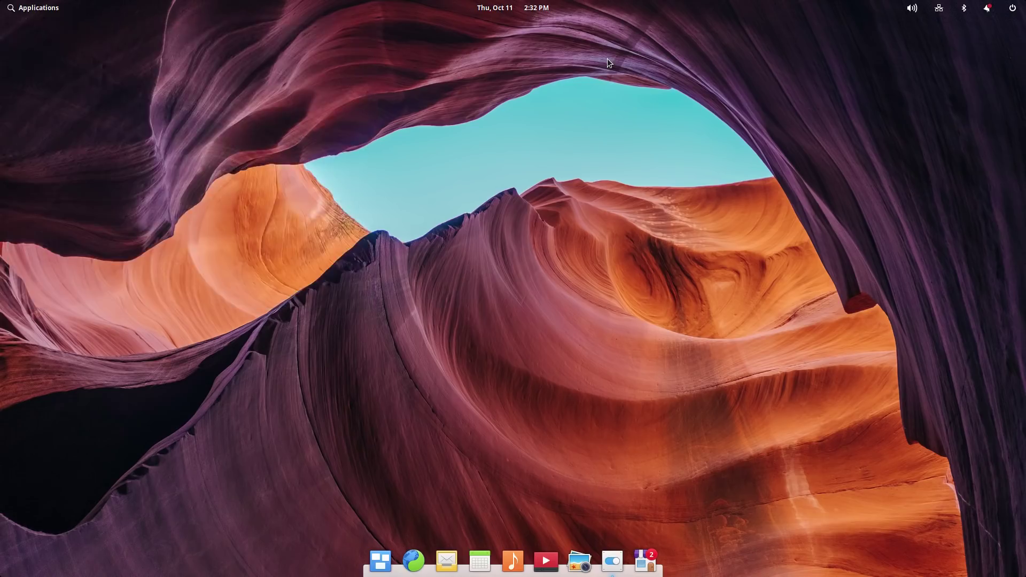
pyautogui.moveTo(445, 60); pyautogui.dragTo(484, 59)
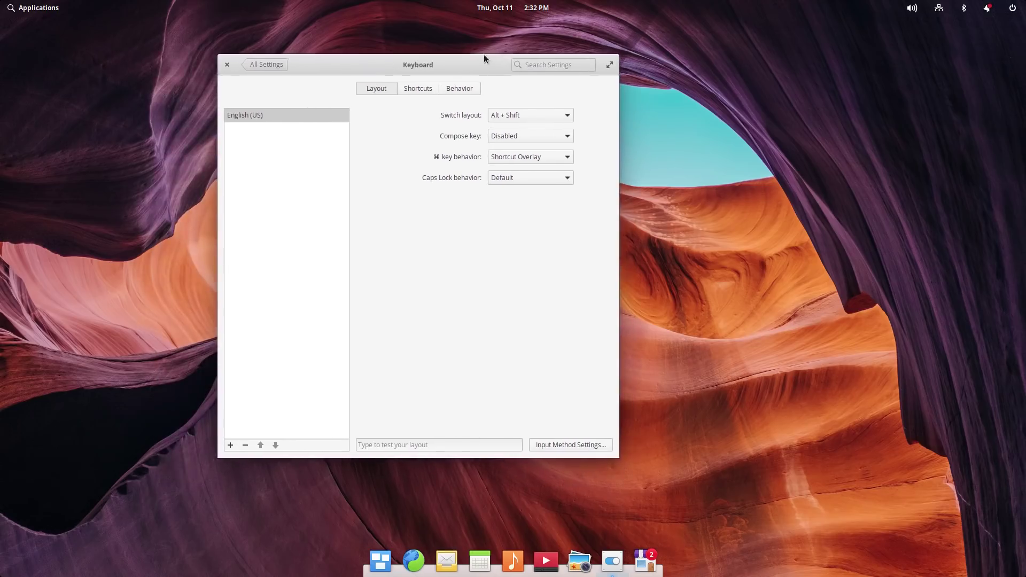
pyautogui.click(510, 159)
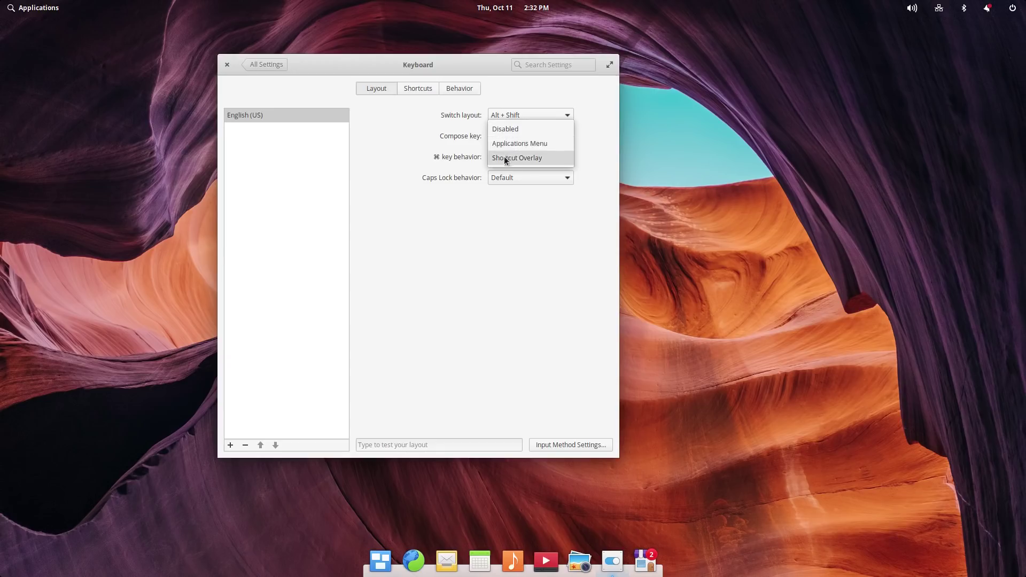
pyautogui.click(500, 158)
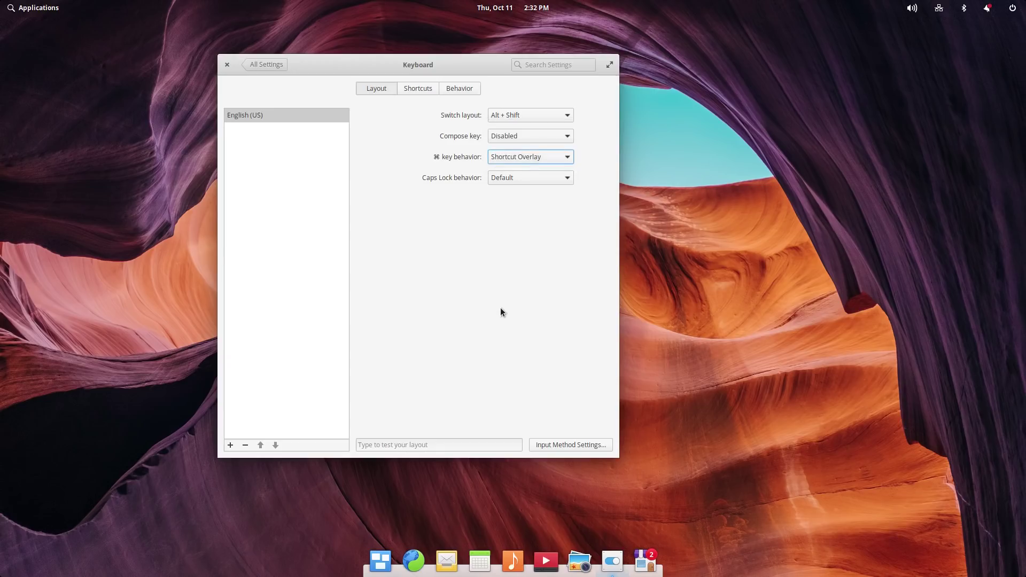
pyautogui.press('super')
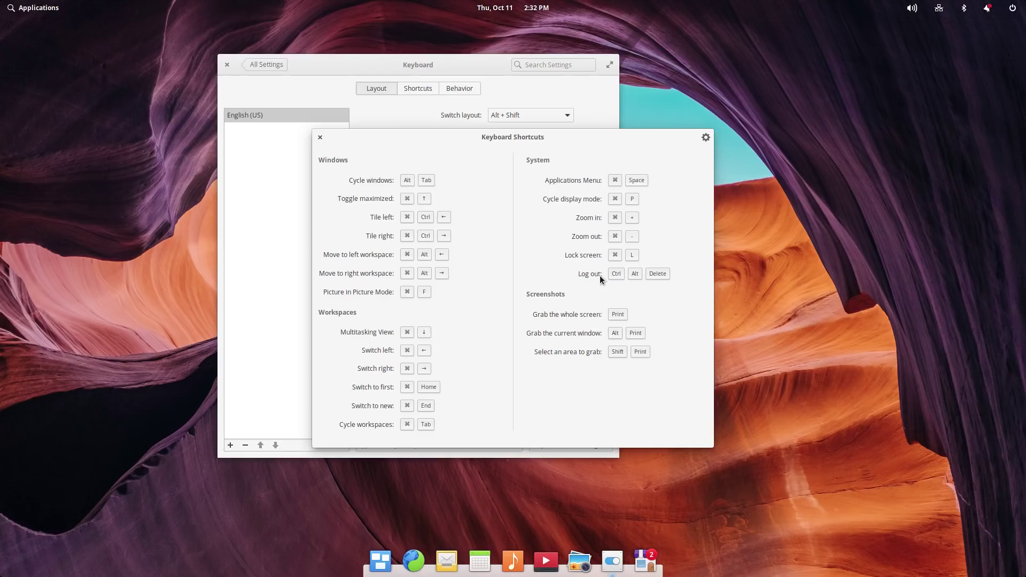
pyautogui.press('super')
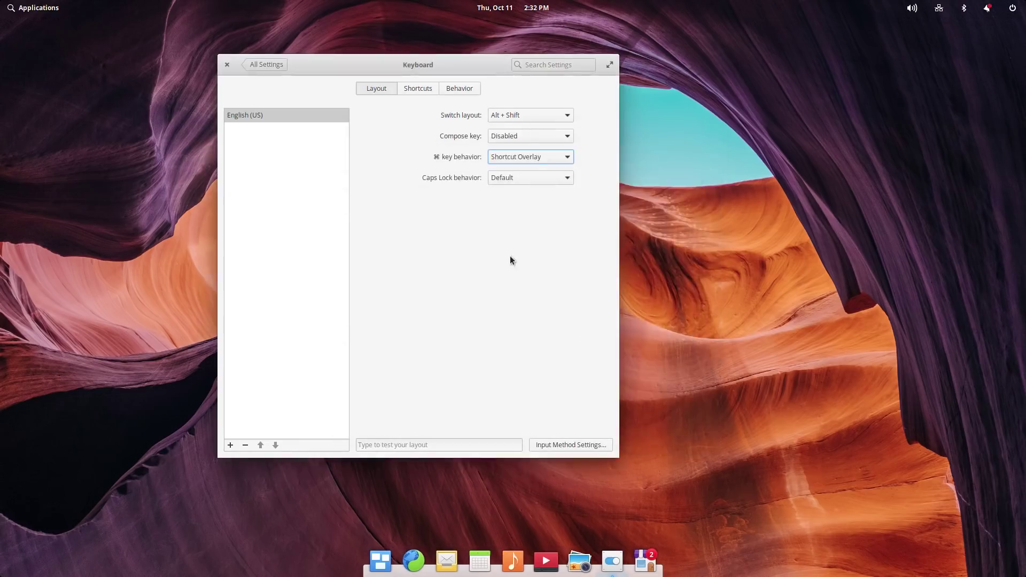
pyautogui.click(525, 155)
pyautogui.click(525, 144)
pyautogui.press('super')
pyautogui.press('super')
pyautogui.click(535, 156)
pyautogui.click(527, 175)
pyautogui.press('super')
pyautogui.press('super')
# Show the Workspaces list under the Keyboard Shortcuts tab and scroll through it
pyautogui.click(456, 88)
pyautogui.click(408, 92)
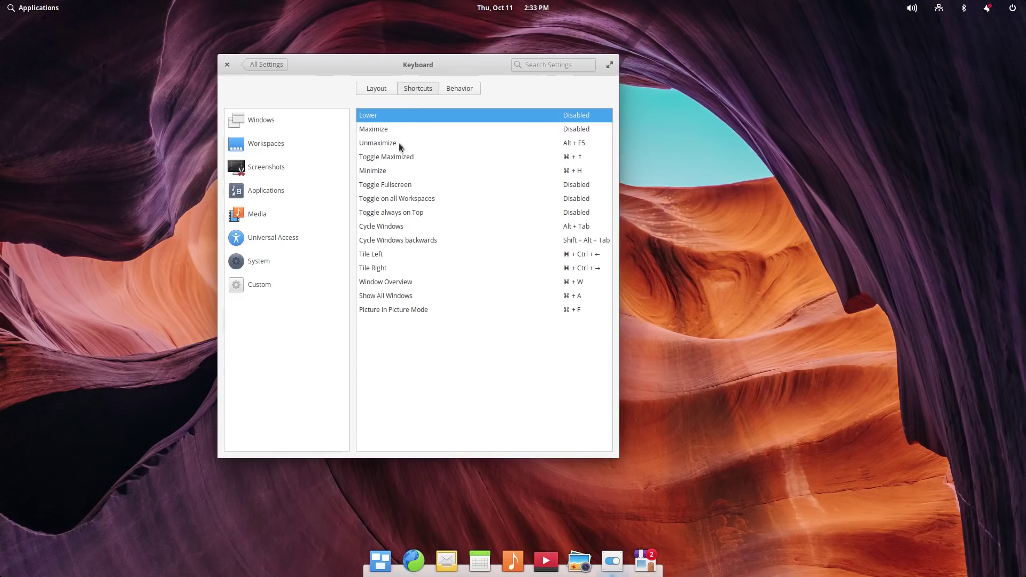
pyautogui.click(303, 142)
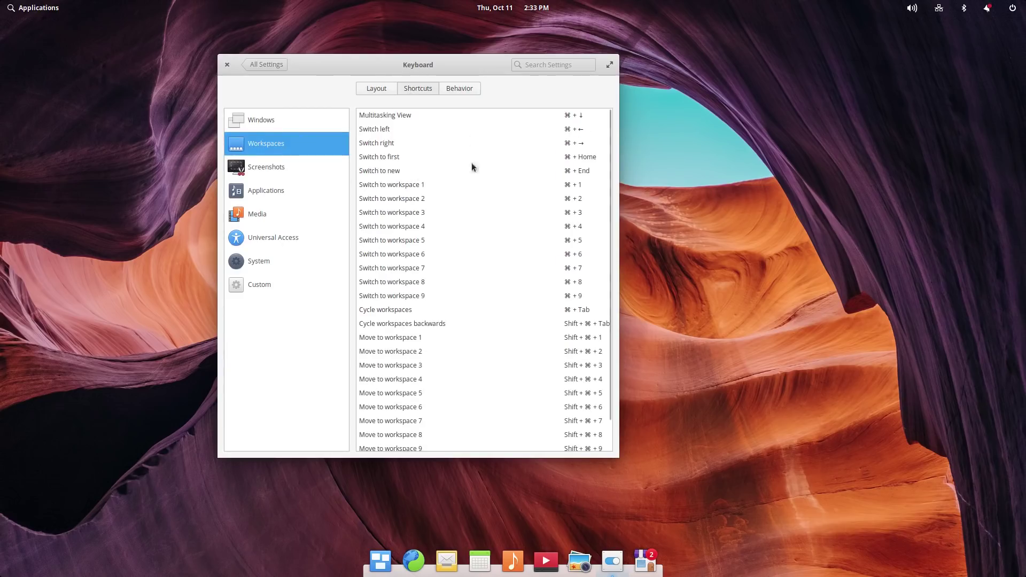
pyautogui.scroll(-2, 485, 358)
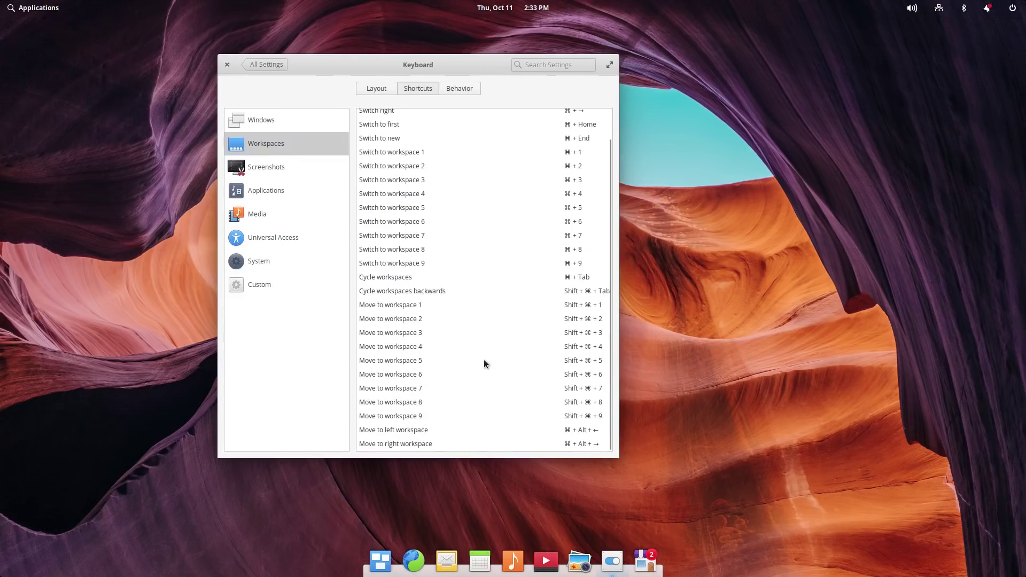
# Try the workspace-switch, maximize/restore and Multitasking View shortcuts with Super+arrows
pyautogui.press('super+Right')
pyautogui.press('super+Left')
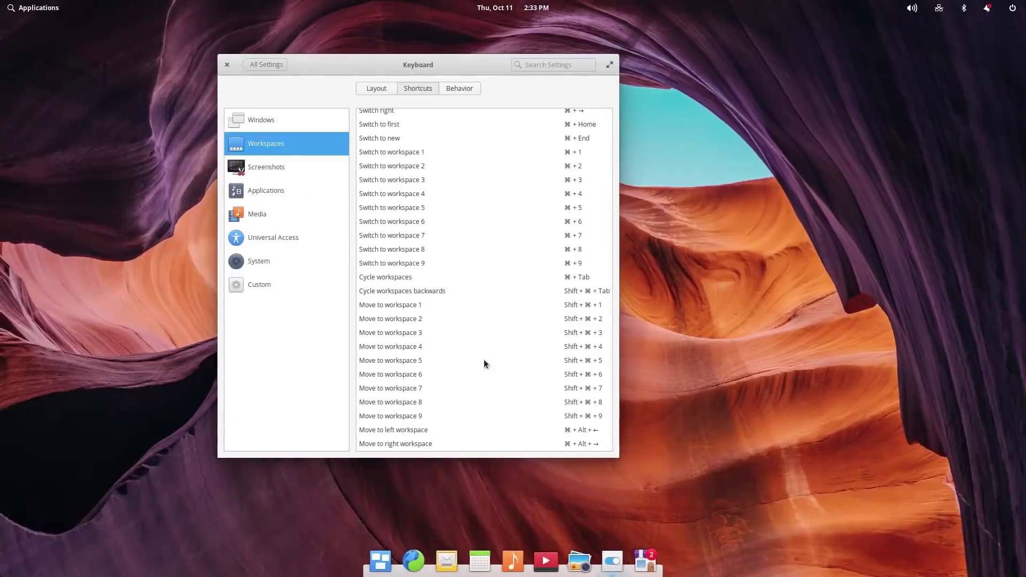
pyautogui.press('super+Up')
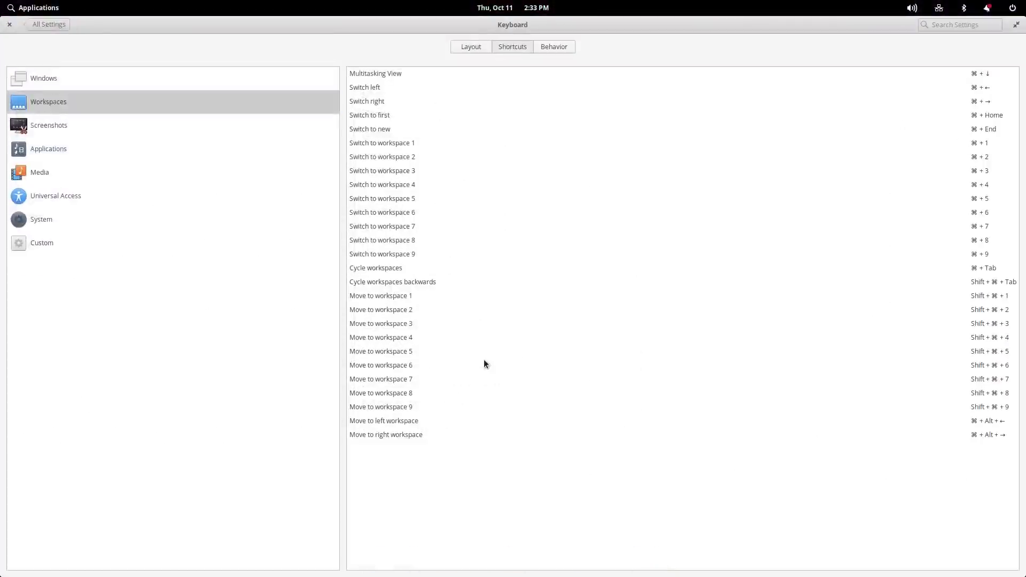
pyautogui.press('super+Down')
pyautogui.press('super+Down')
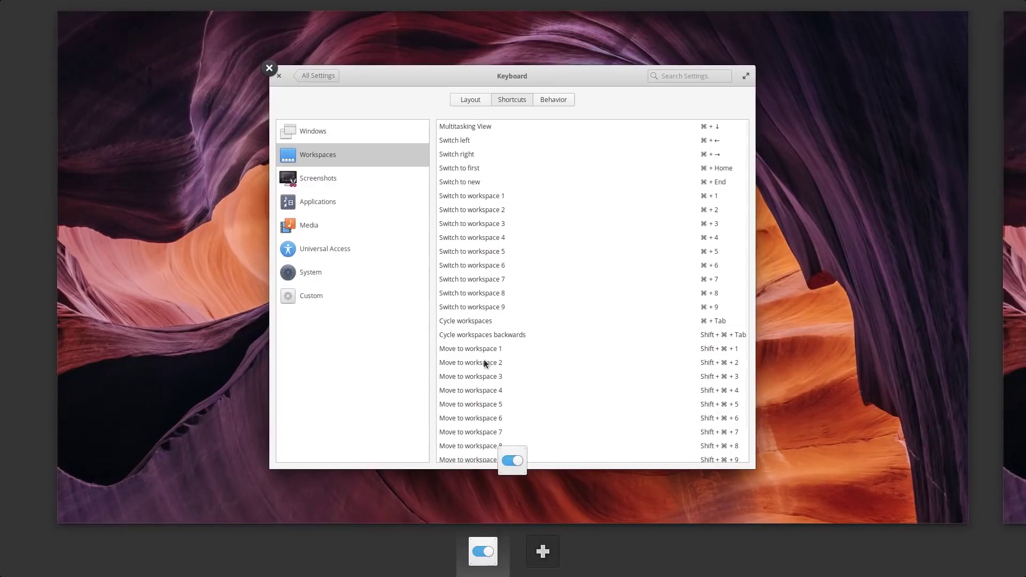
pyautogui.press('super+Down')
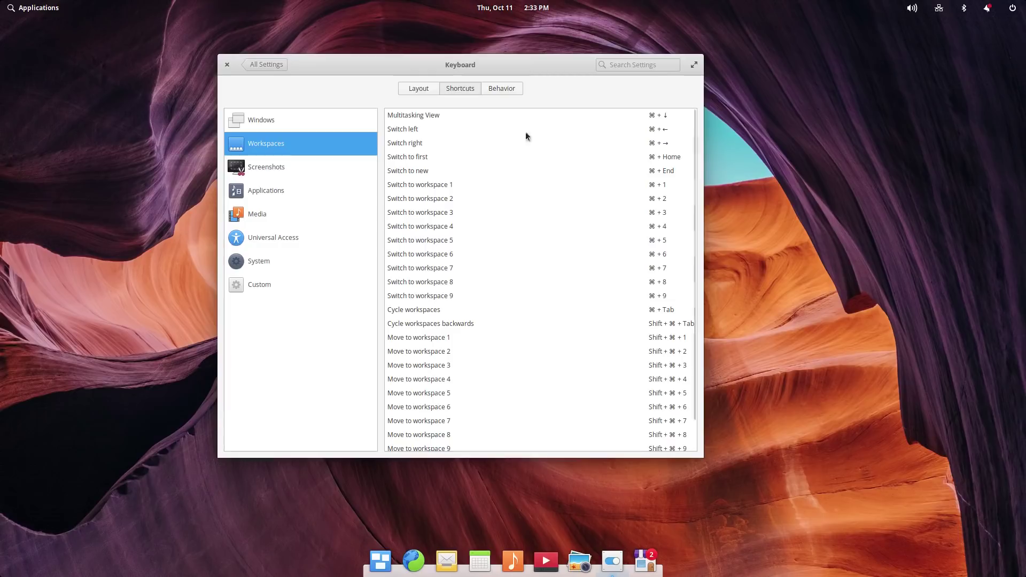
# Search 'disp' in the launcher and open the Displays settings page
pyautogui.press('super')
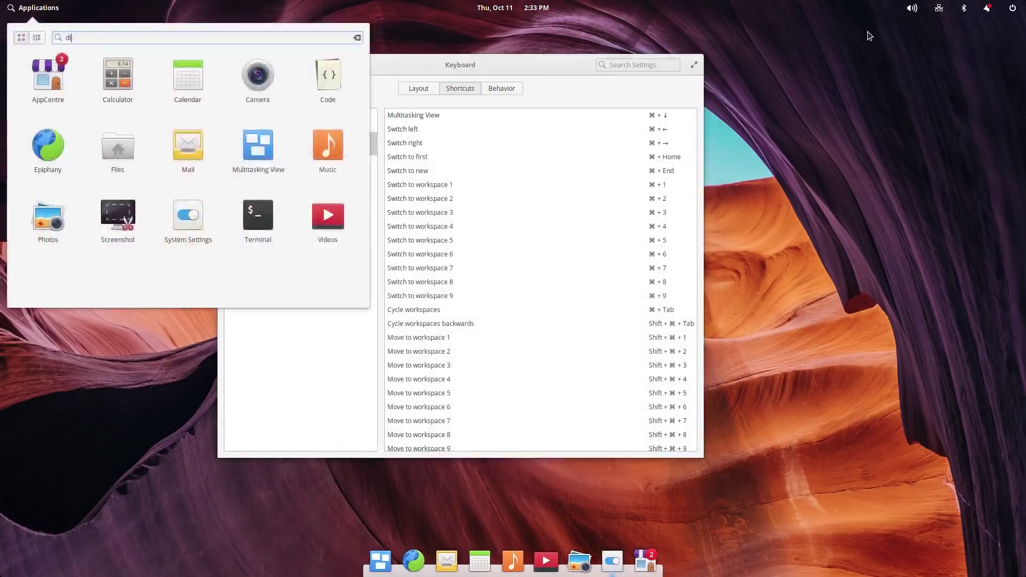
pyautogui.write('disk')
pyautogui.press('BackSpace')
pyautogui.write('p')
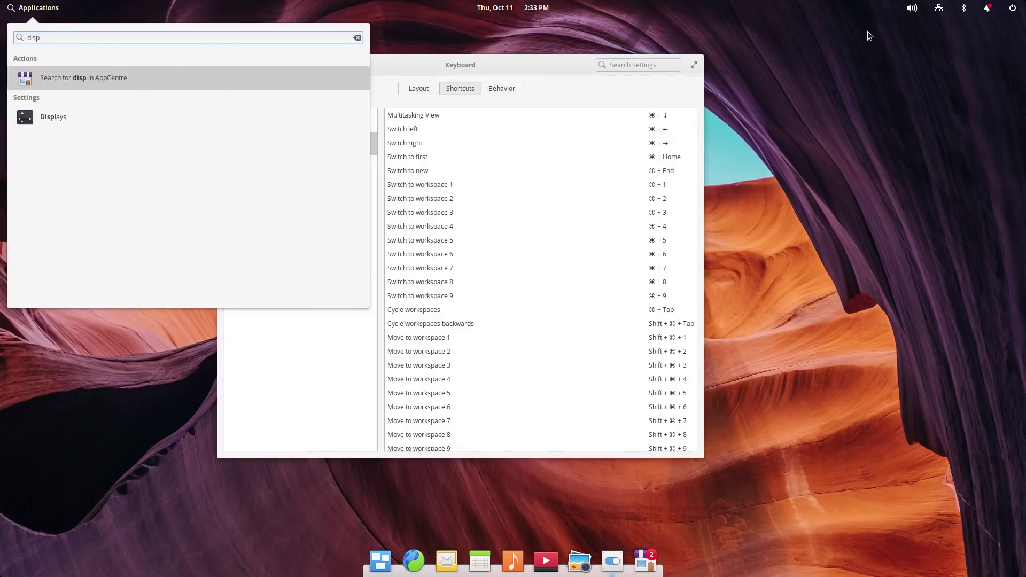
pyautogui.press('Down')
pyautogui.press('Up')
pyautogui.press('Down')
pyautogui.press('Down')
pyautogui.press('Return')
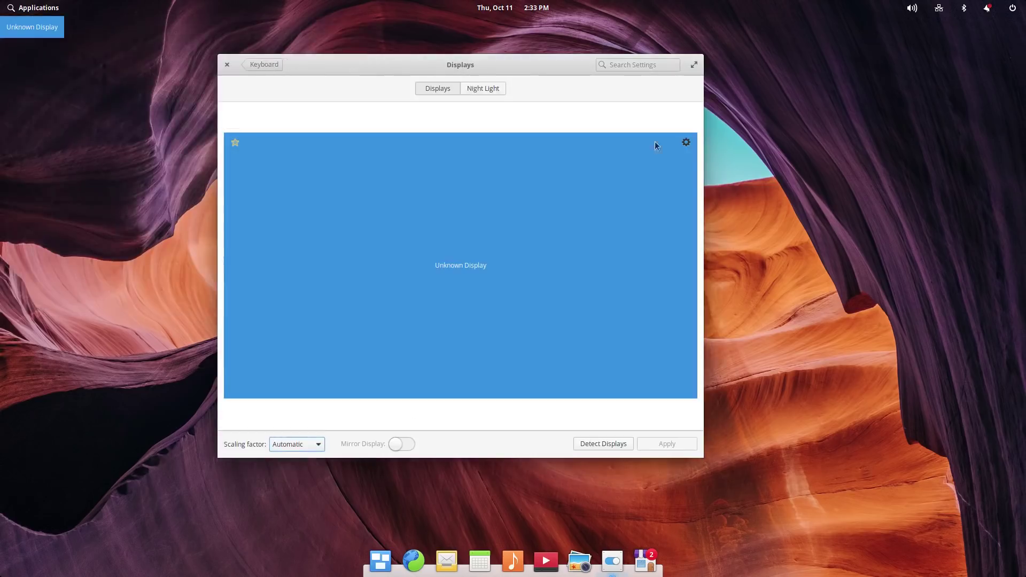
# View the Night Light options, navigate back to the overview, and quit Settings
pyautogui.click(498, 88)
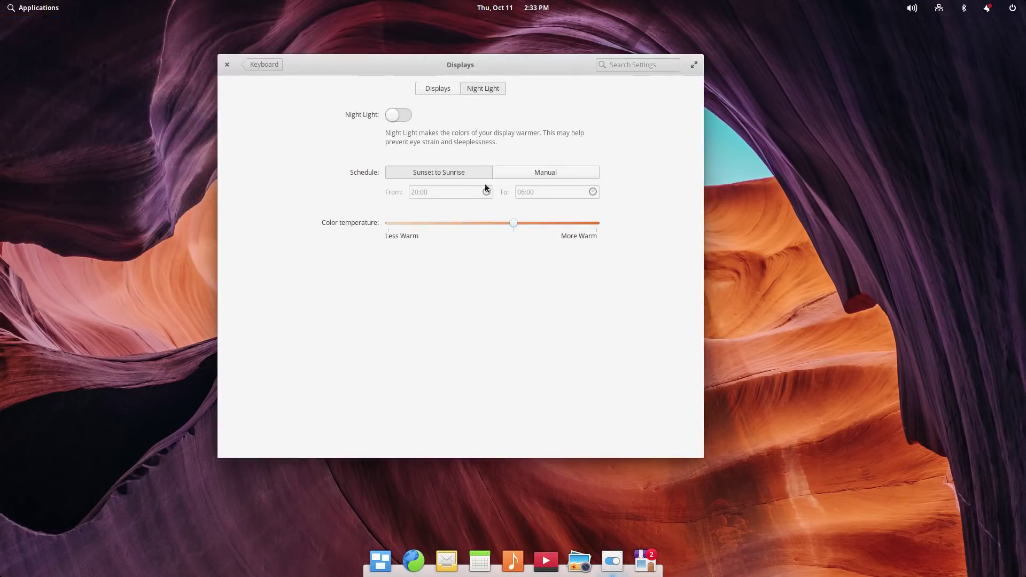
pyautogui.click(442, 90)
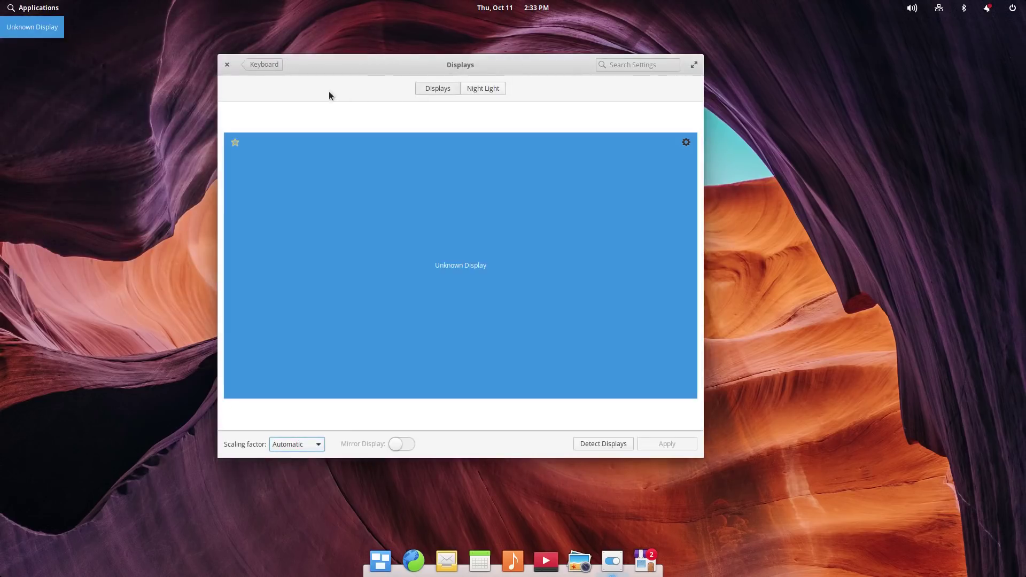
pyautogui.click(273, 65)
pyautogui.click(265, 65)
pyautogui.hotkey('ctrl', 'q')
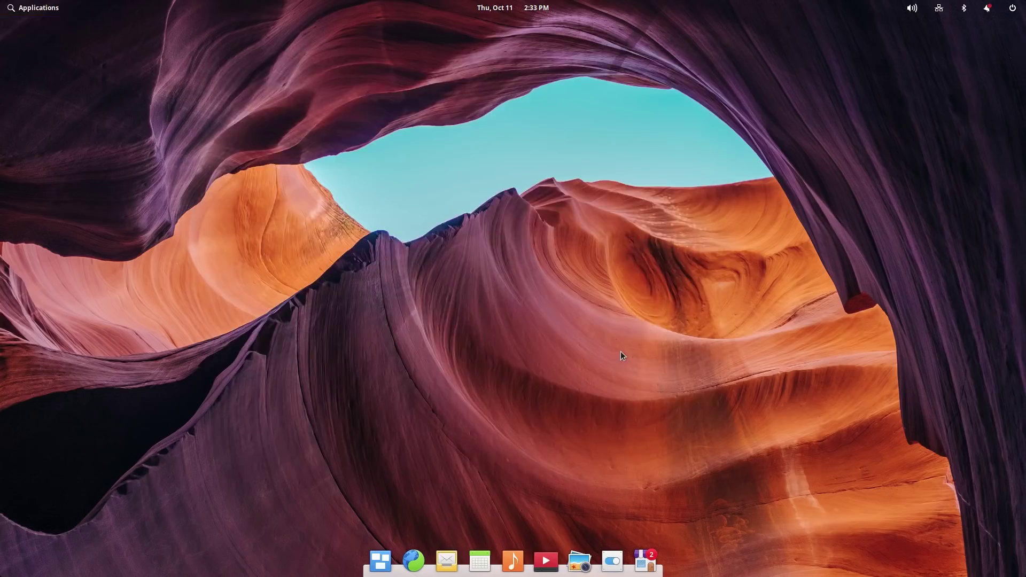
# Launch the web browser and load youtube.com
pyautogui.click(414, 562)
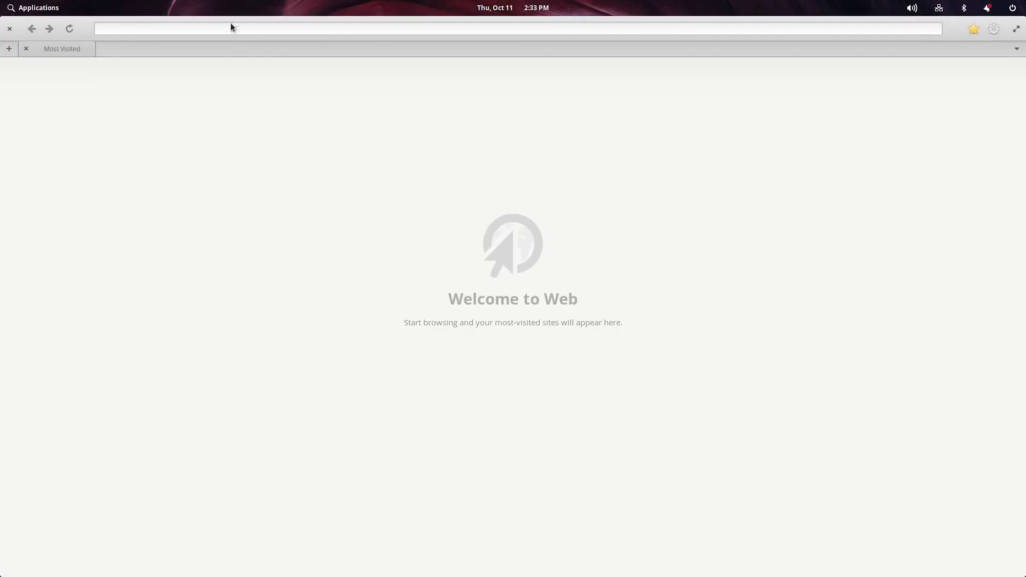
pyautogui.write('youtube.c')
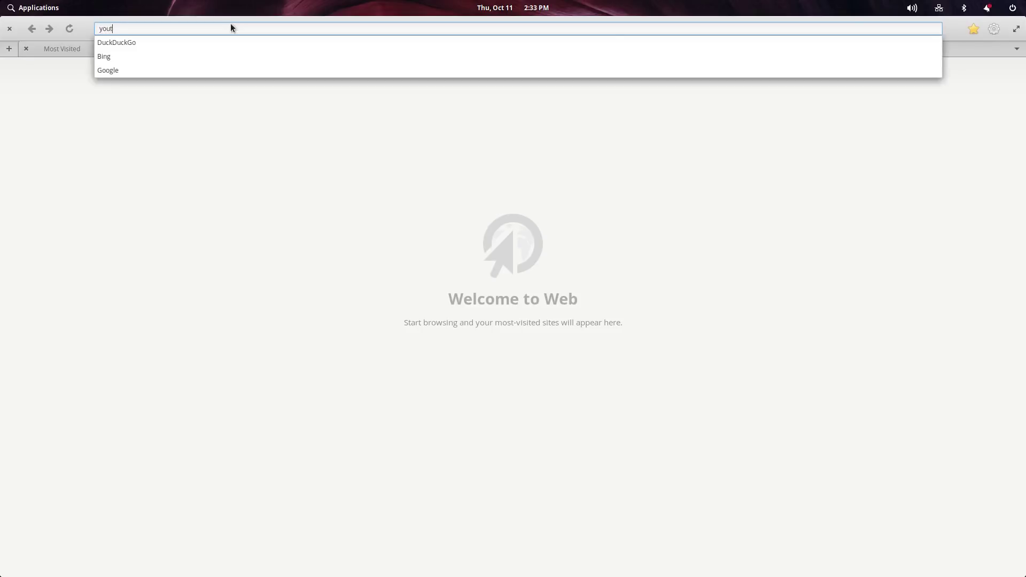
pyautogui.write('om')
pyautogui.press('Return')
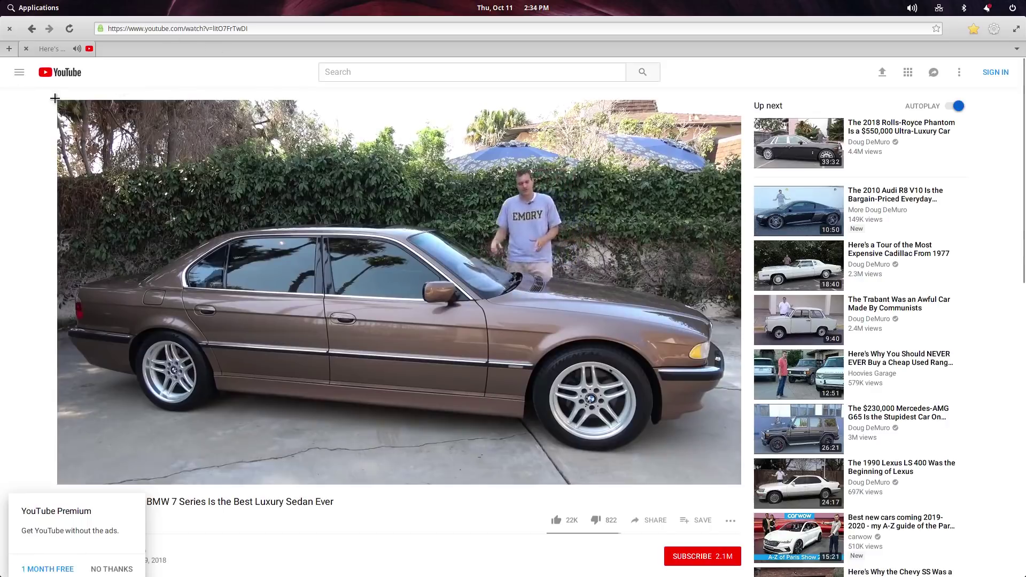
# Float the BMW 7 Series video as picture-in-picture at the lower right
pyautogui.moveTo(57, 100); pyautogui.dragTo(741, 485)
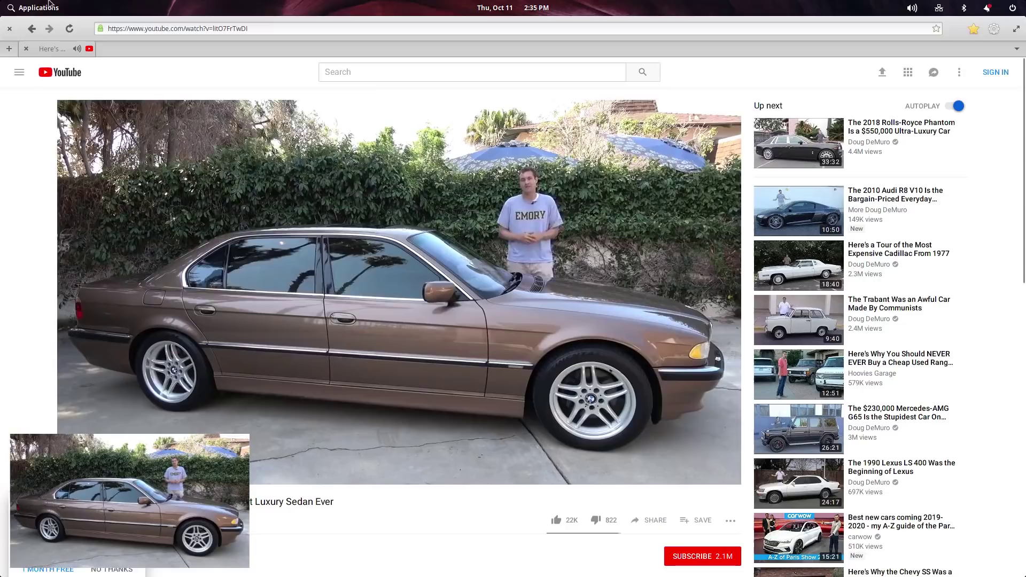
pyautogui.click(34, 7)
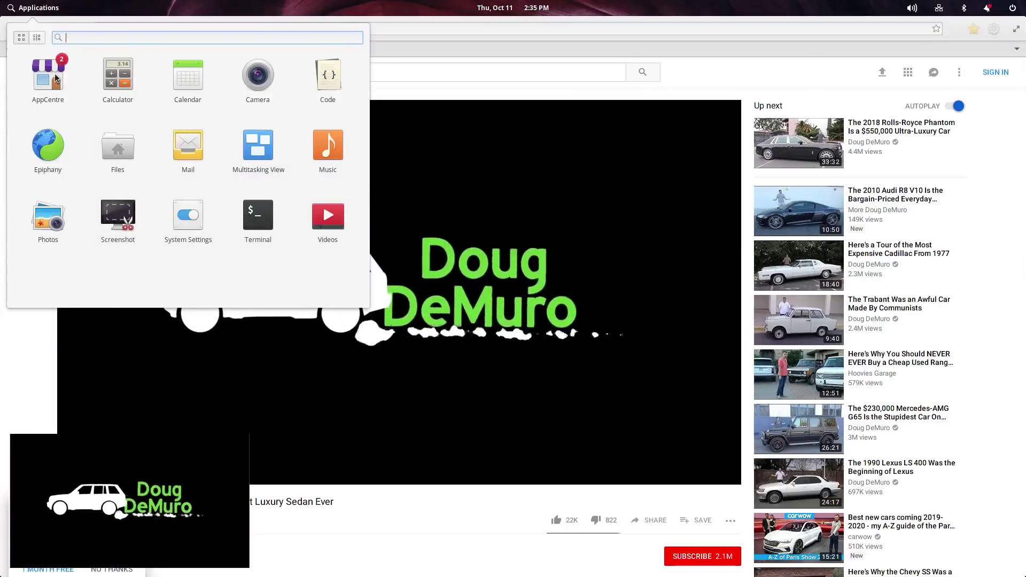
pyautogui.click(52, 80)
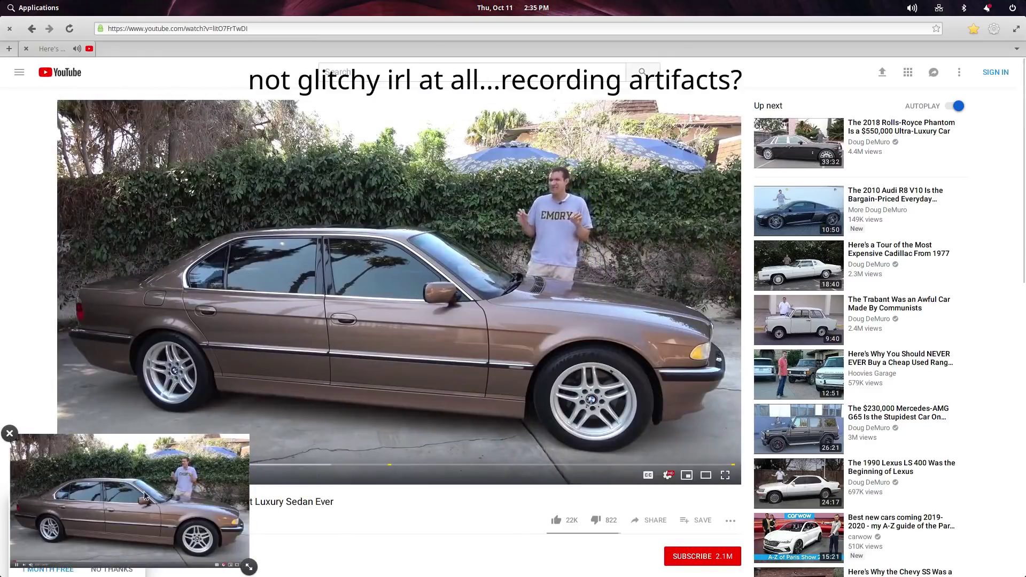
pyautogui.moveTo(63, 470); pyautogui.dragTo(716, 188)
pyautogui.moveTo(892, 357); pyautogui.dragTo(887, 364)
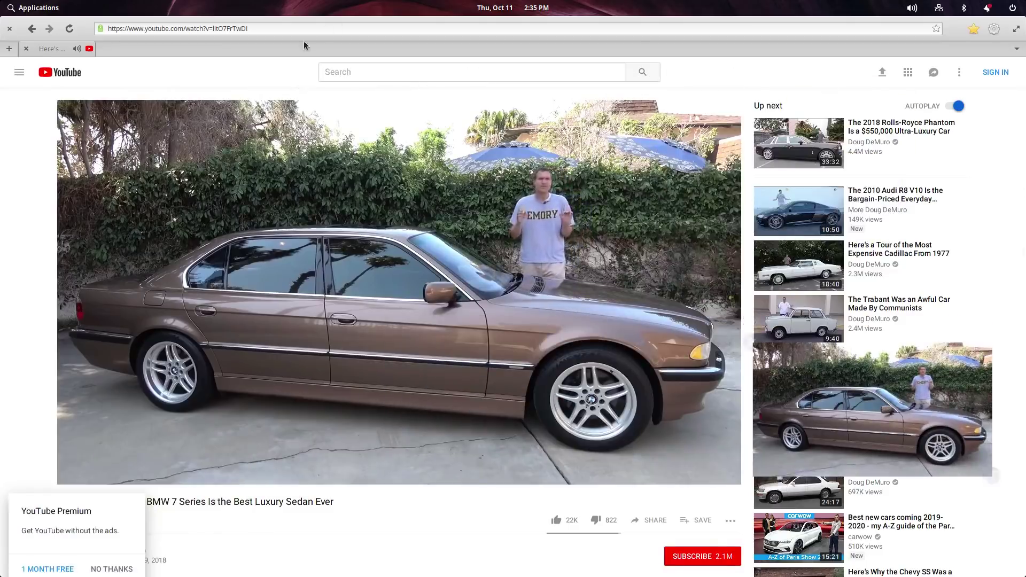
# Launch AppCenter from the dock, minimize it and bring it back
pyautogui.moveTo(534, 574)
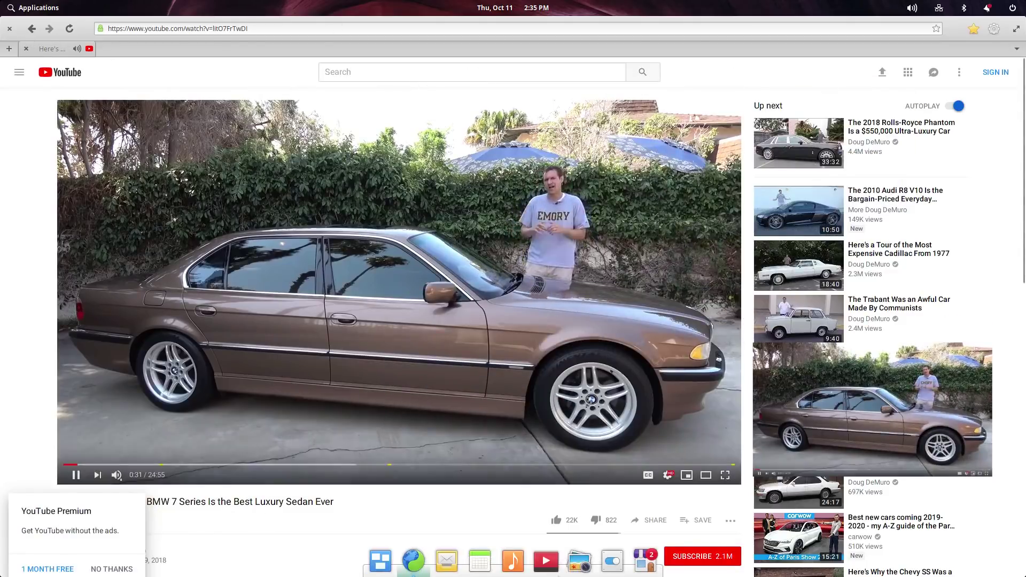
pyautogui.click(645, 561)
pyautogui.click(647, 568)
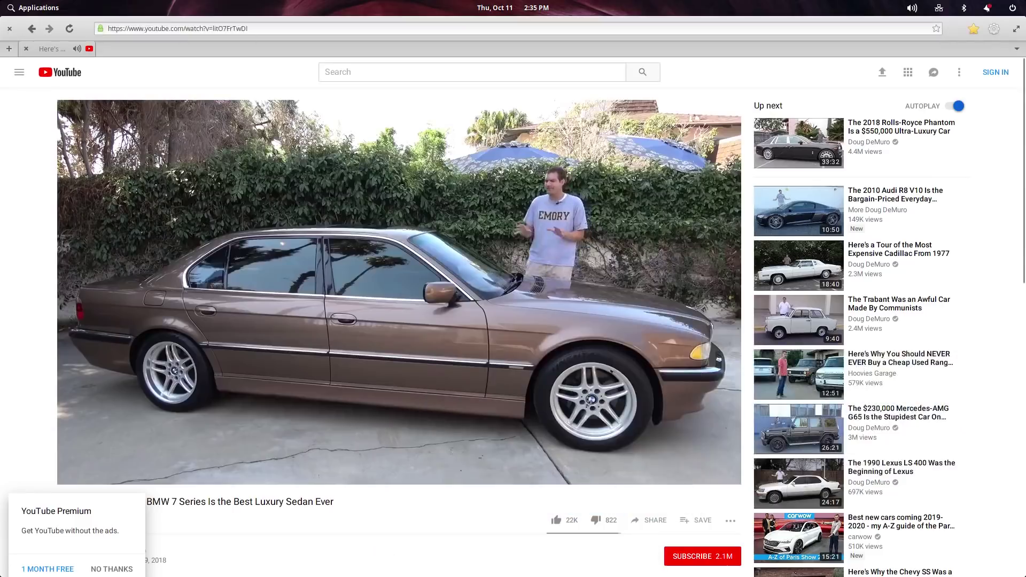
pyautogui.click(655, 568)
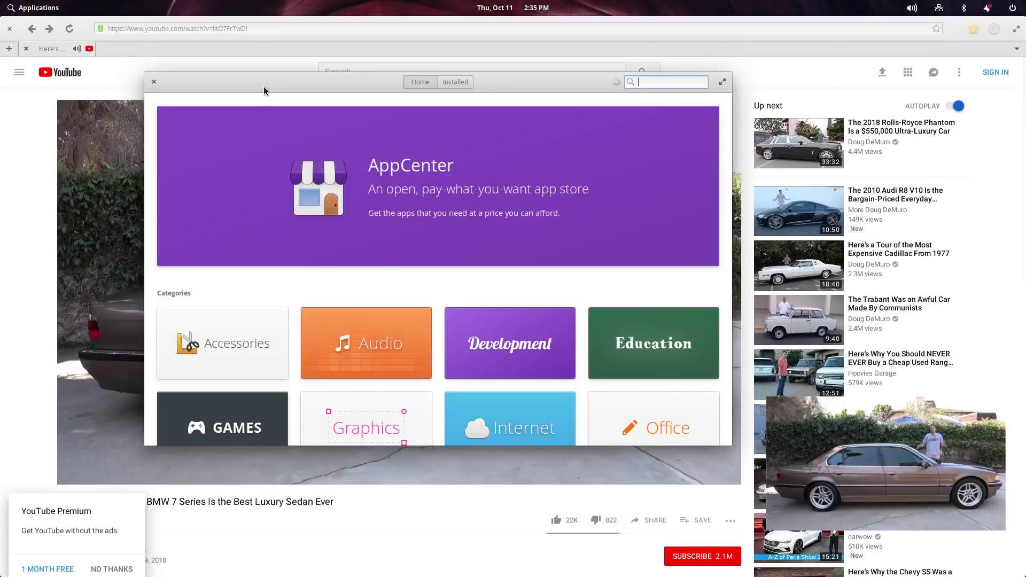
pyautogui.moveTo(847, 510)
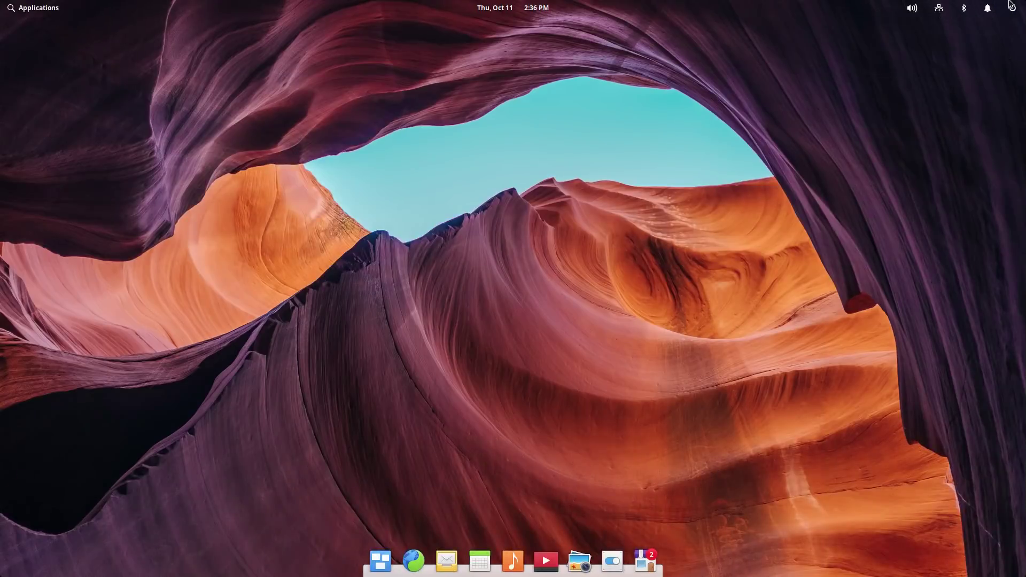
# Check the session/power, sound and network indicator menus in the top panel
pyautogui.click(1005, 6)
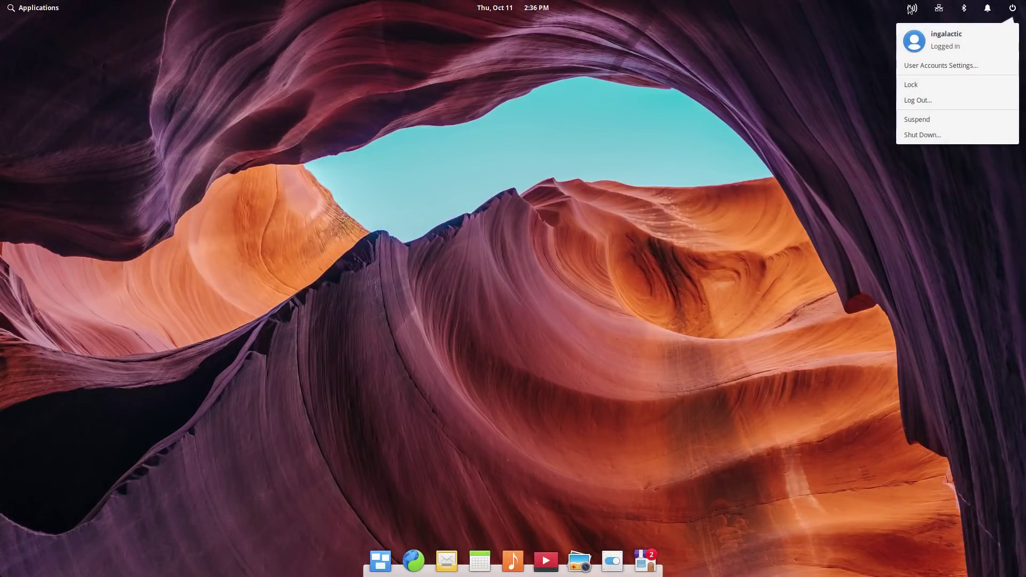
pyautogui.click(912, 10)
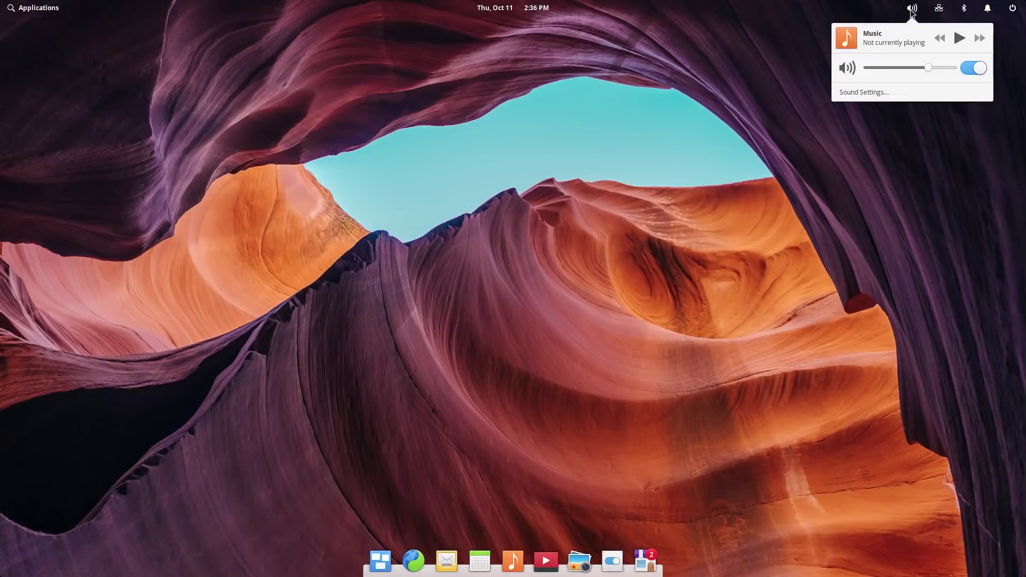
pyautogui.click(1014, 6)
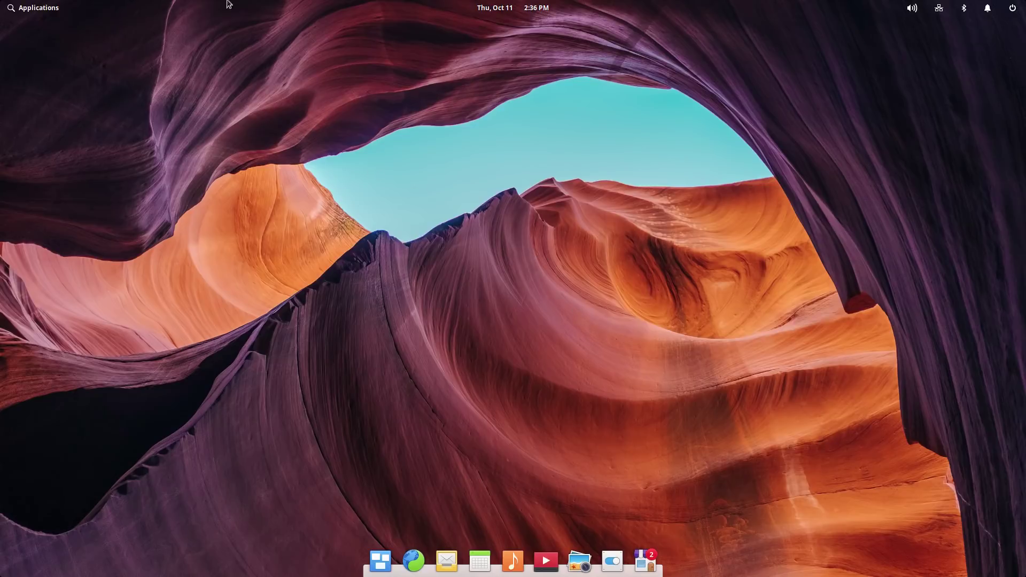
pyautogui.click(26, 8)
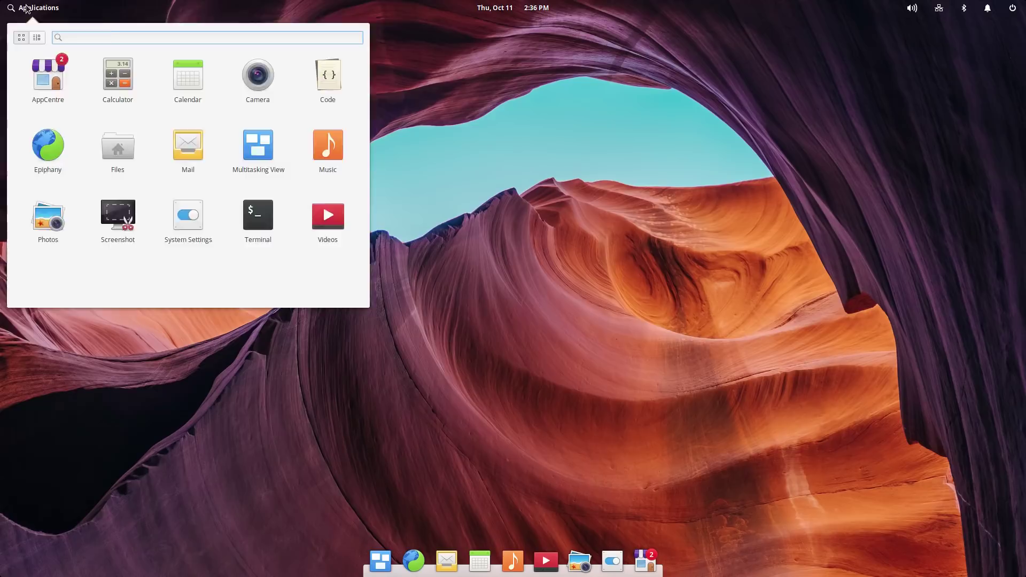
pyautogui.click(30, 8)
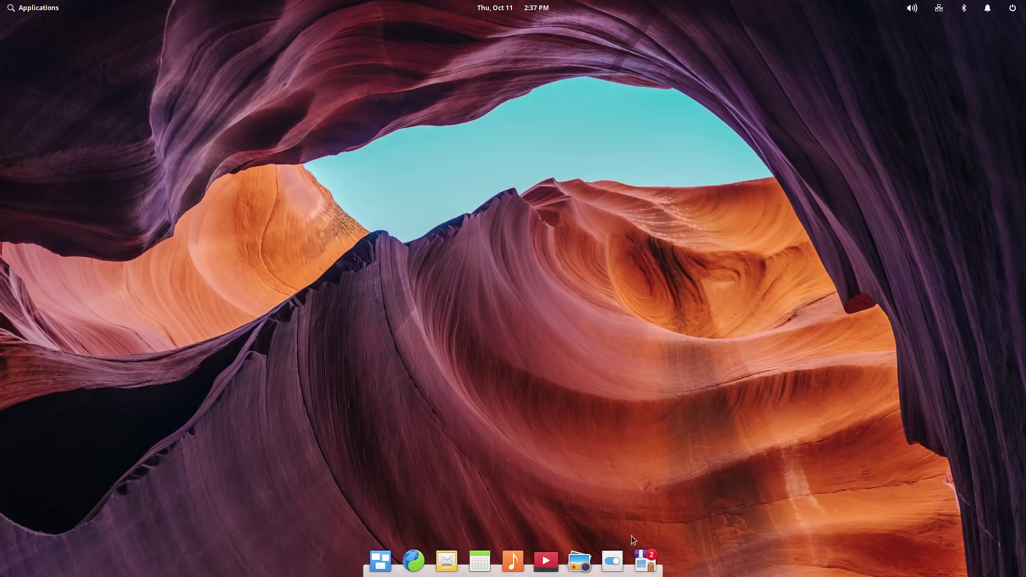
pyautogui.click(612, 561)
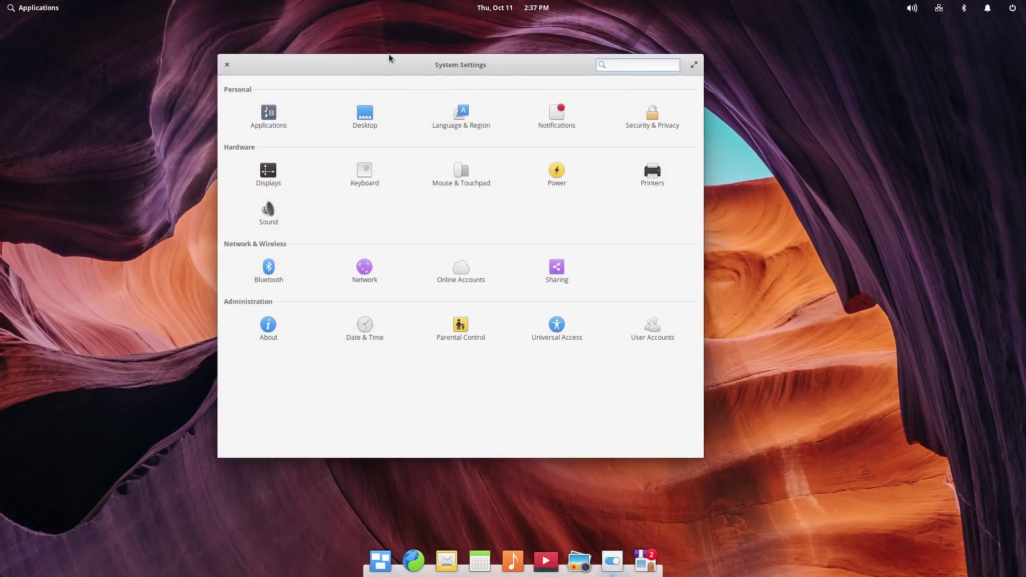
pyautogui.moveTo(386, 70); pyautogui.dragTo(420, 75)
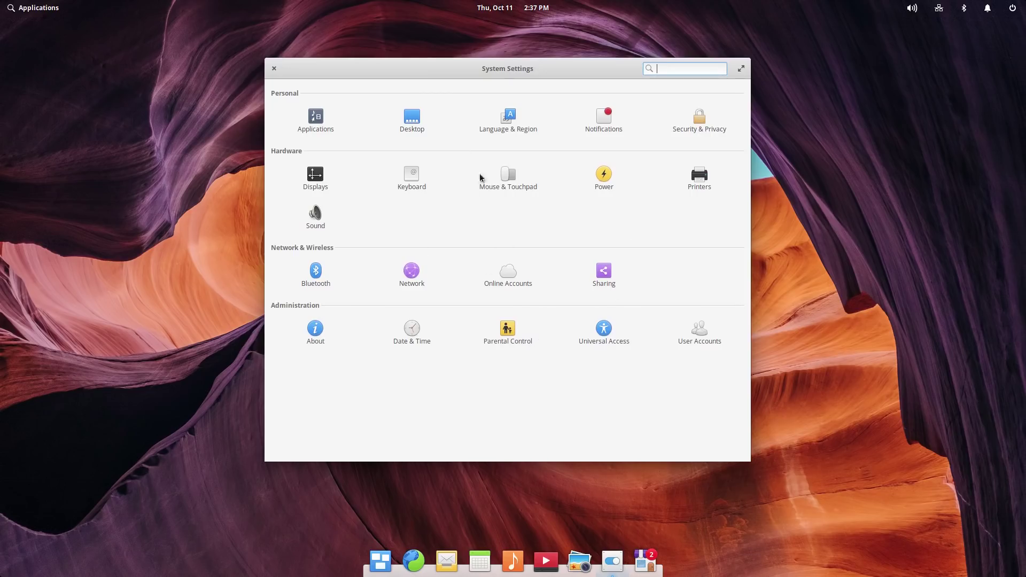
pyautogui.click(420, 131)
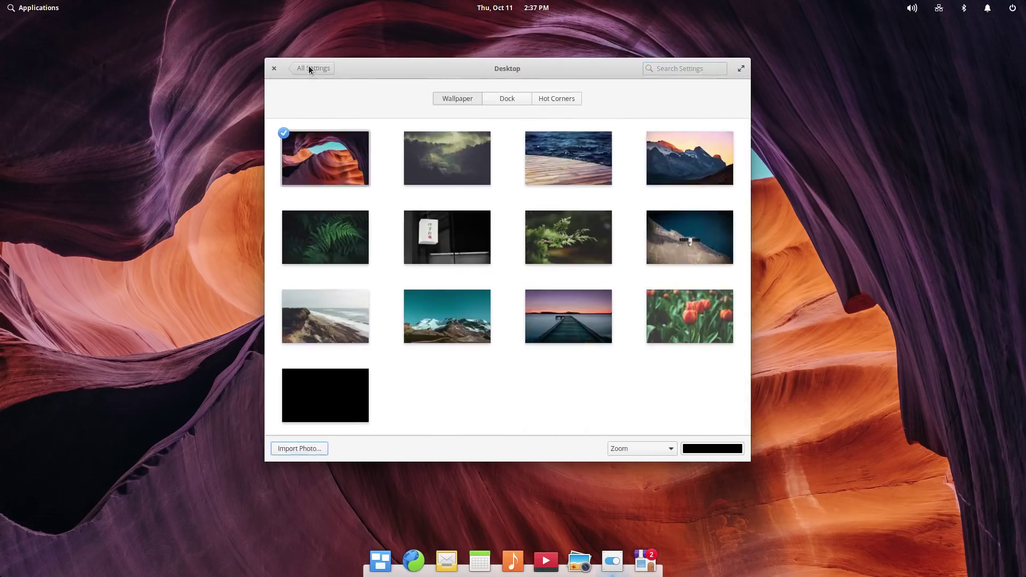
pyautogui.click(309, 68)
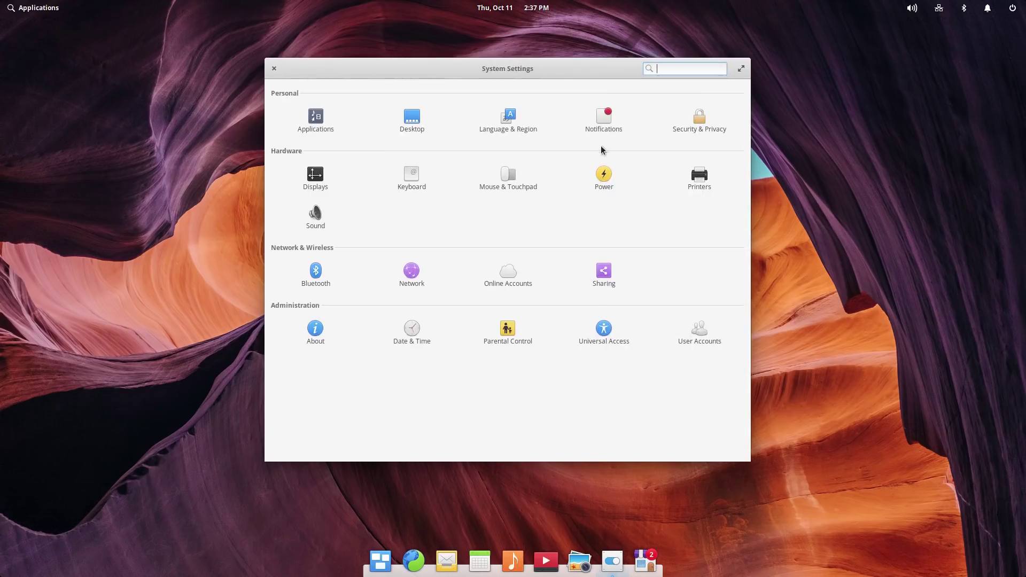
pyautogui.click(607, 134)
pyautogui.click(315, 69)
pyautogui.click(315, 262)
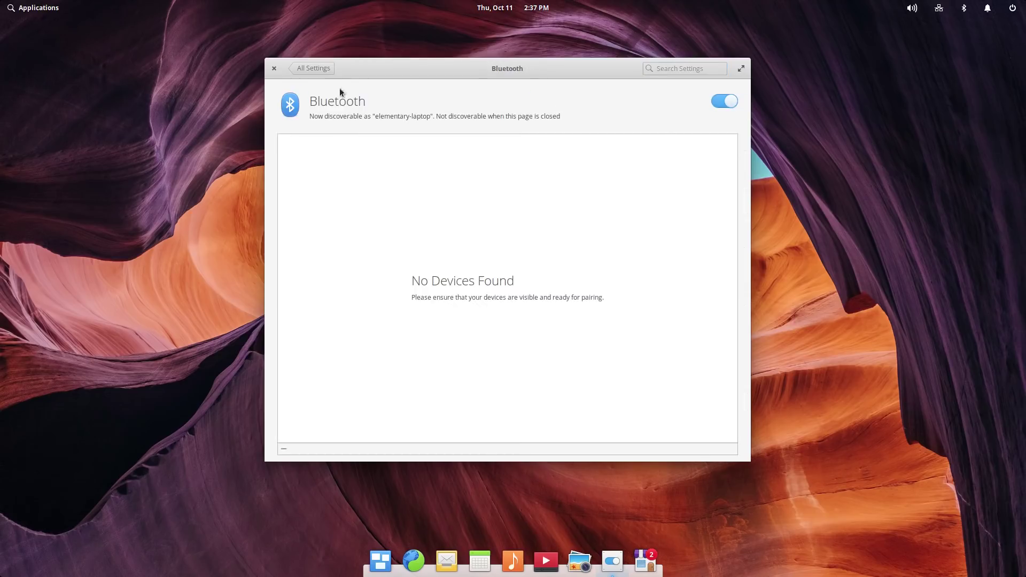
pyautogui.click(323, 68)
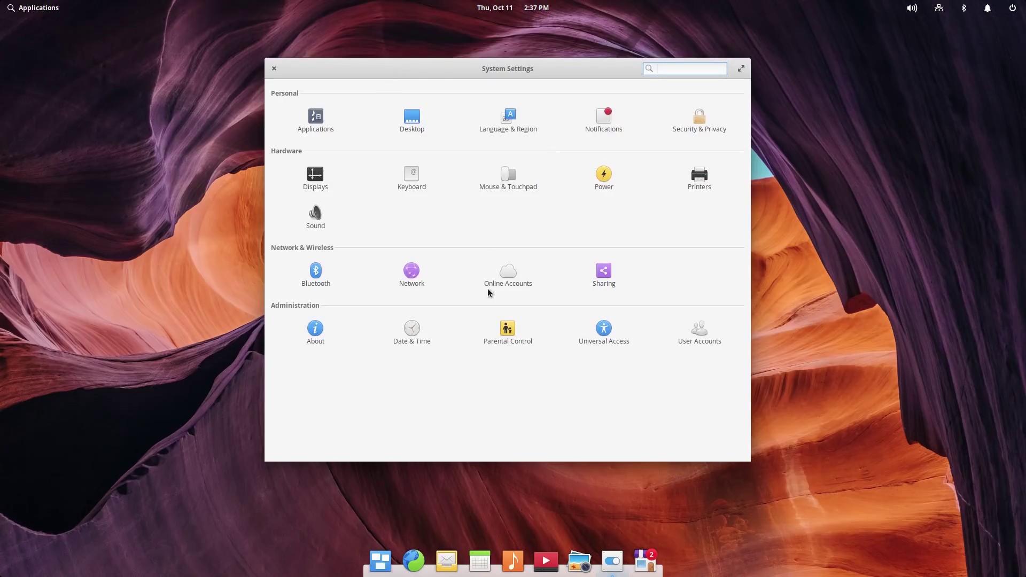
pyautogui.moveTo(401, 79); pyautogui.dragTo(424, 82)
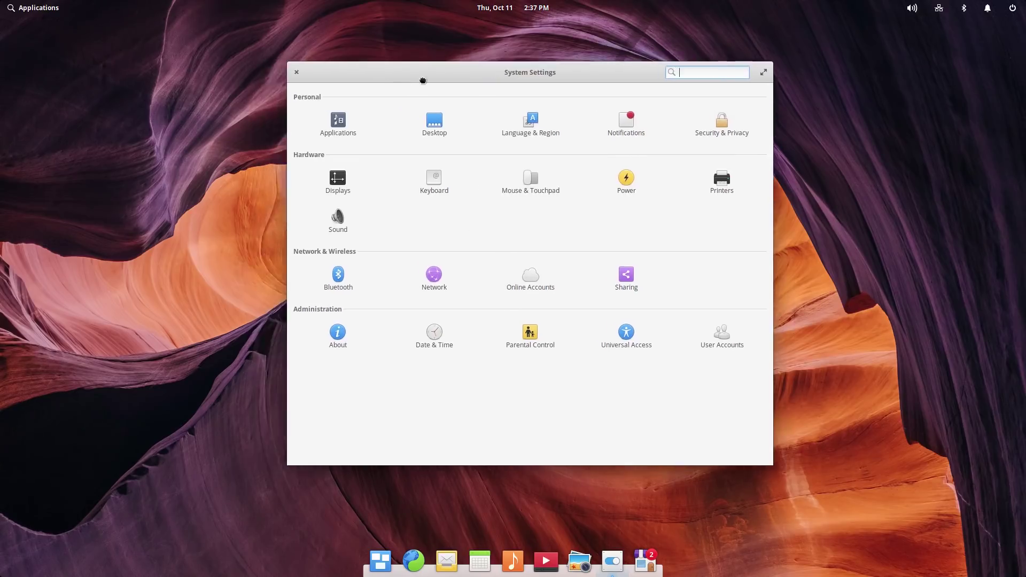
pyautogui.click(621, 186)
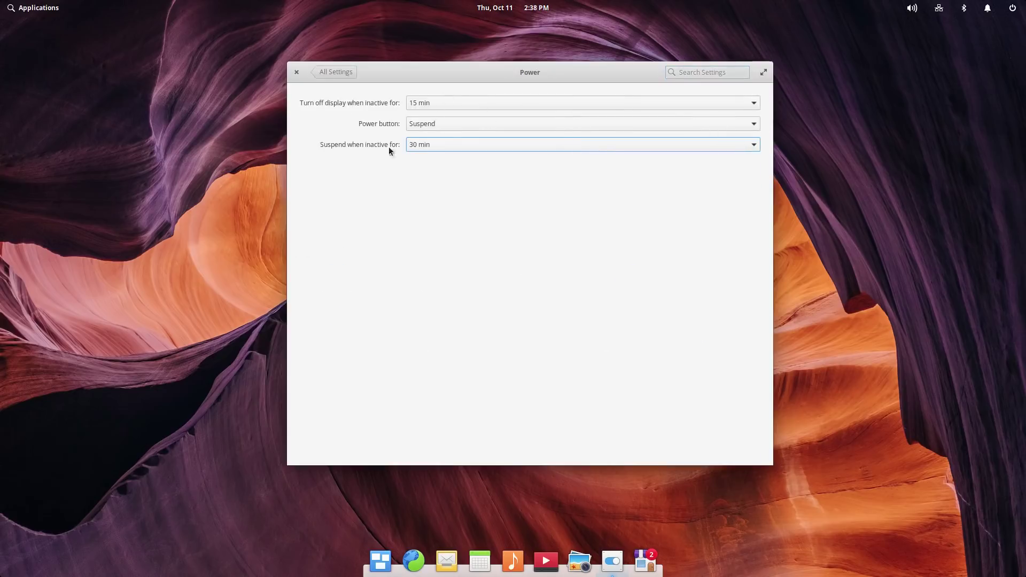
pyautogui.click(316, 70)
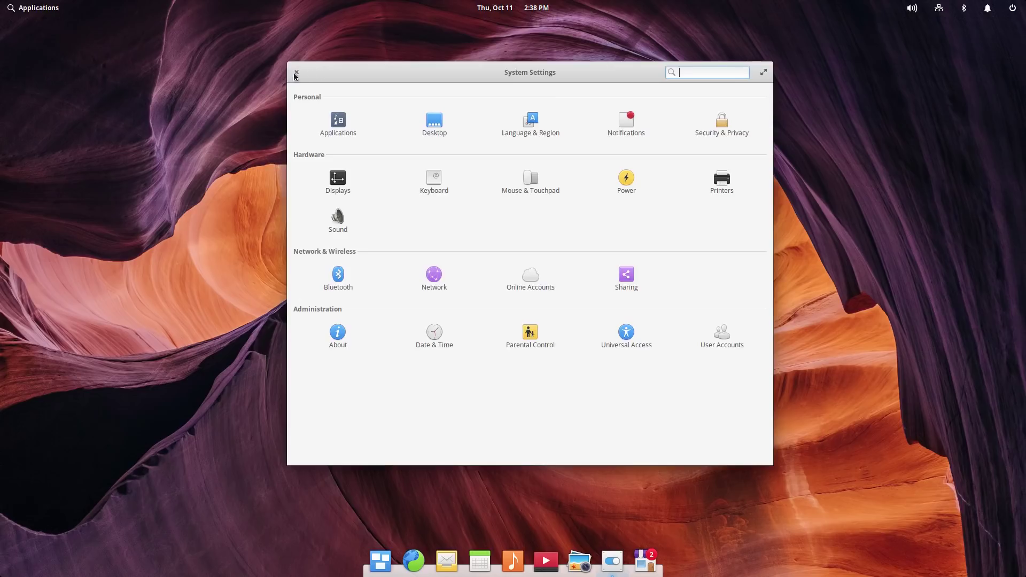
pyautogui.click(297, 73)
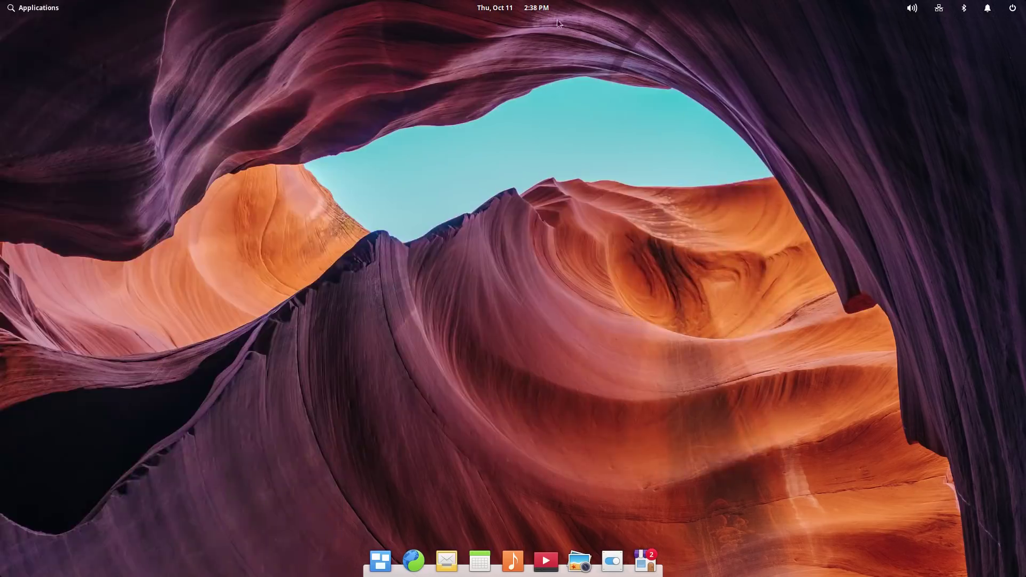
# Peek at the panel calendar and applications menu, then launch AppCenter from the dock
pyautogui.click(535, 7)
pyautogui.click(551, 8)
pyautogui.click(56, 12)
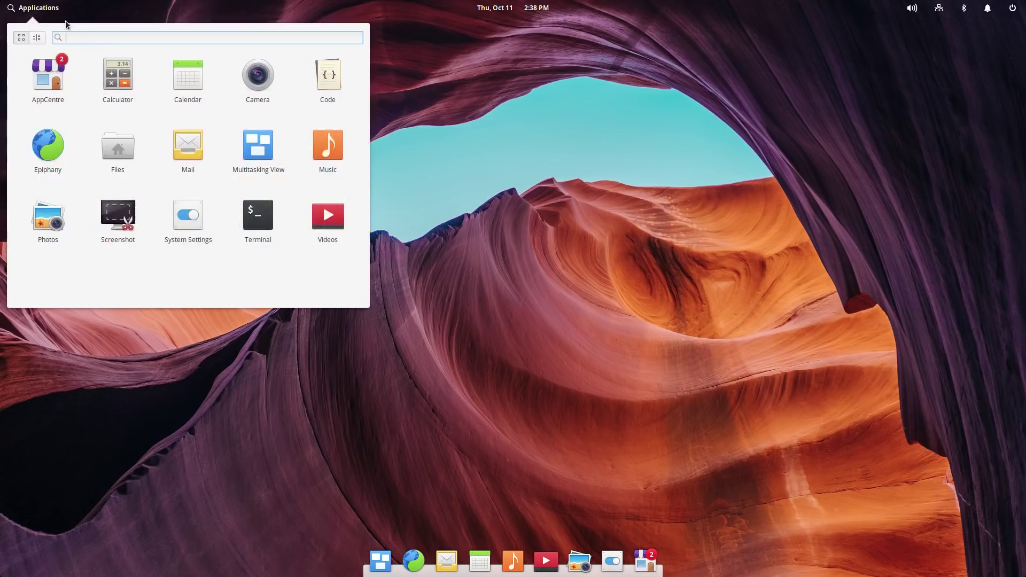
pyautogui.click(468, 154)
pyautogui.click(643, 560)
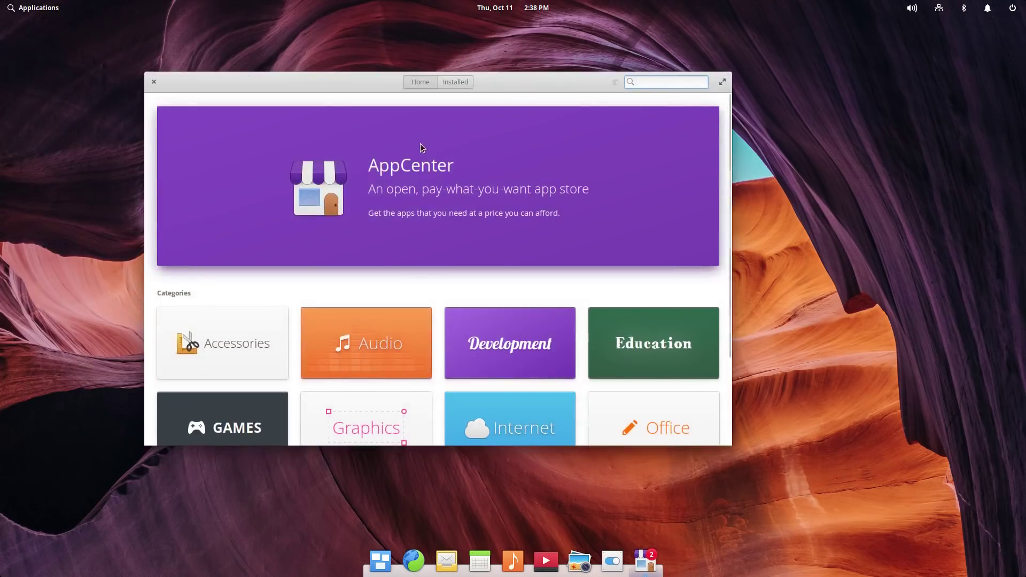
pyautogui.moveTo(508, 94); pyautogui.dragTo(534, 80)
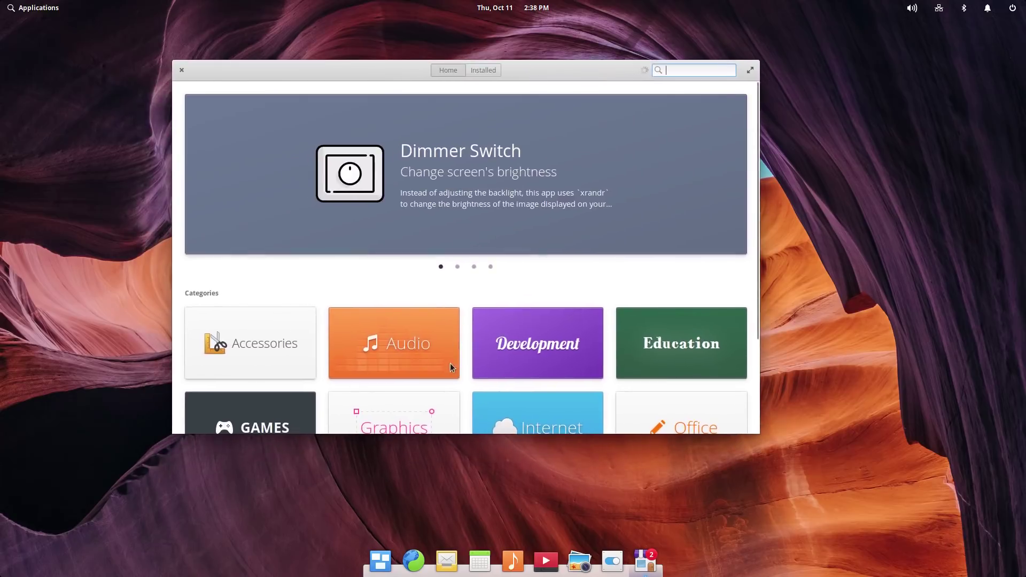
pyautogui.scroll(-2, 451, 368)
pyautogui.scroll(-3, 451, 368)
pyautogui.scroll(5, 450, 364)
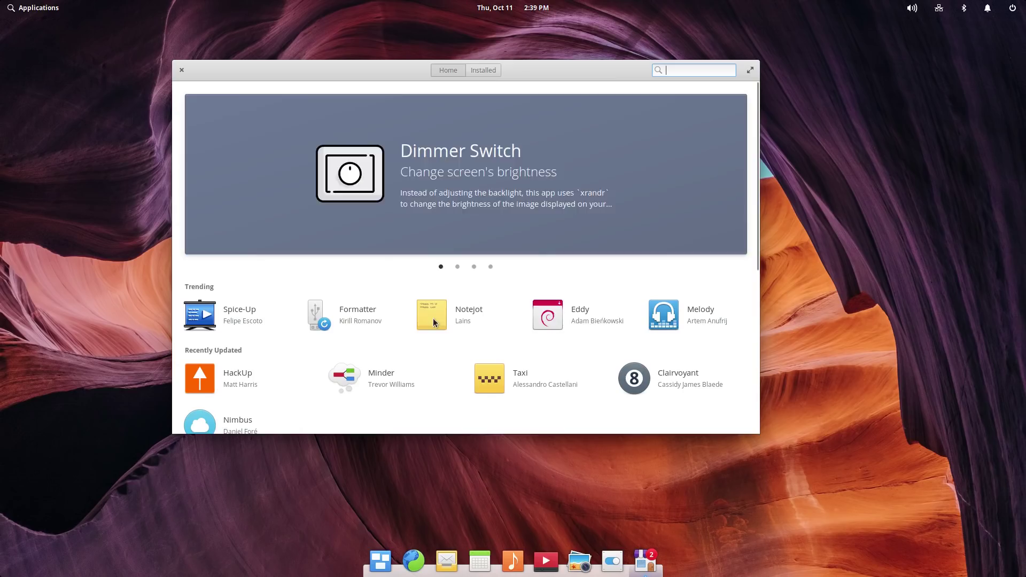
pyautogui.scroll(-5, 432, 320)
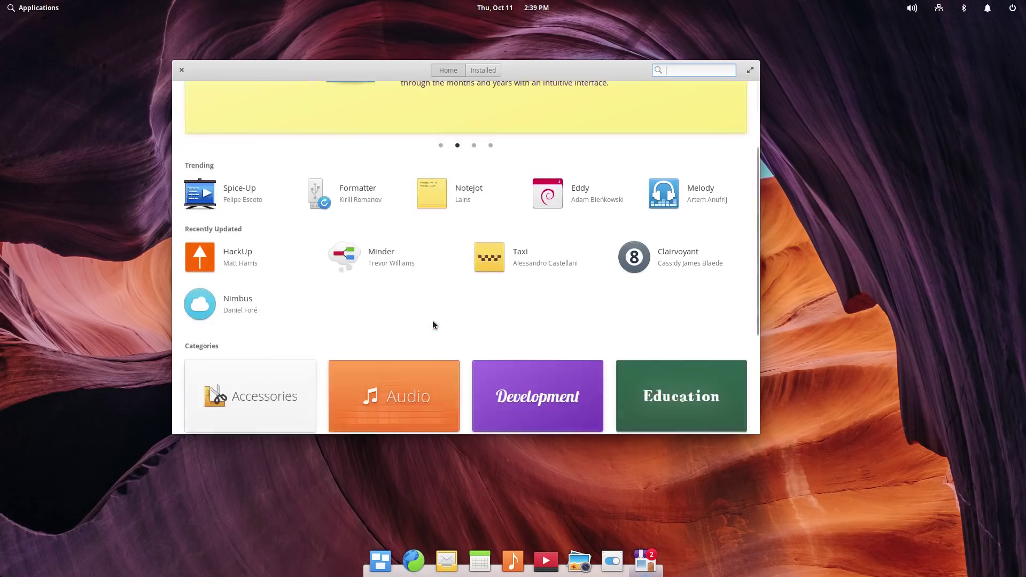
pyautogui.scroll(4, 426, 332)
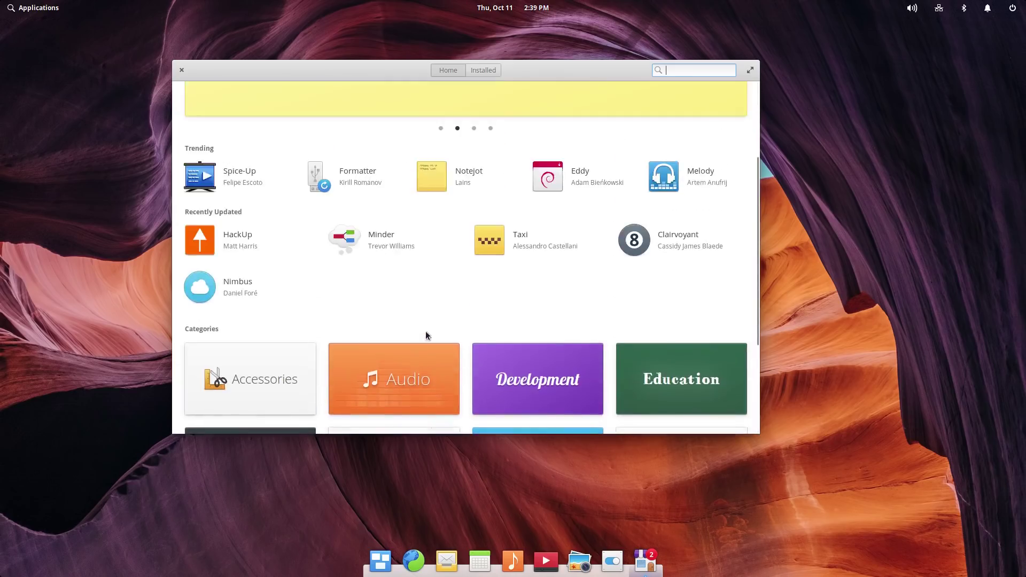
pyautogui.scroll(2, 426, 334)
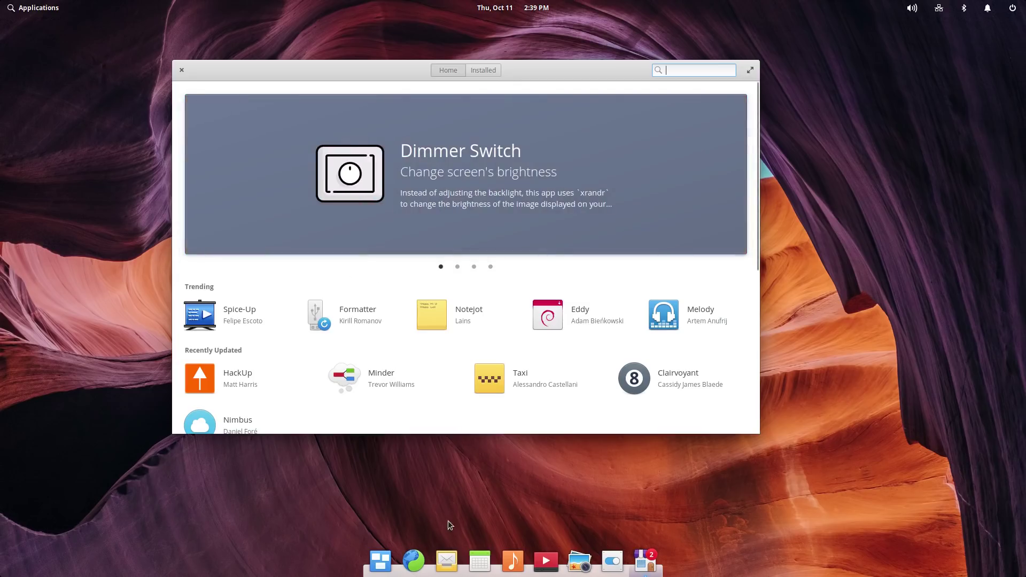
pyautogui.scroll(-3, 450, 383)
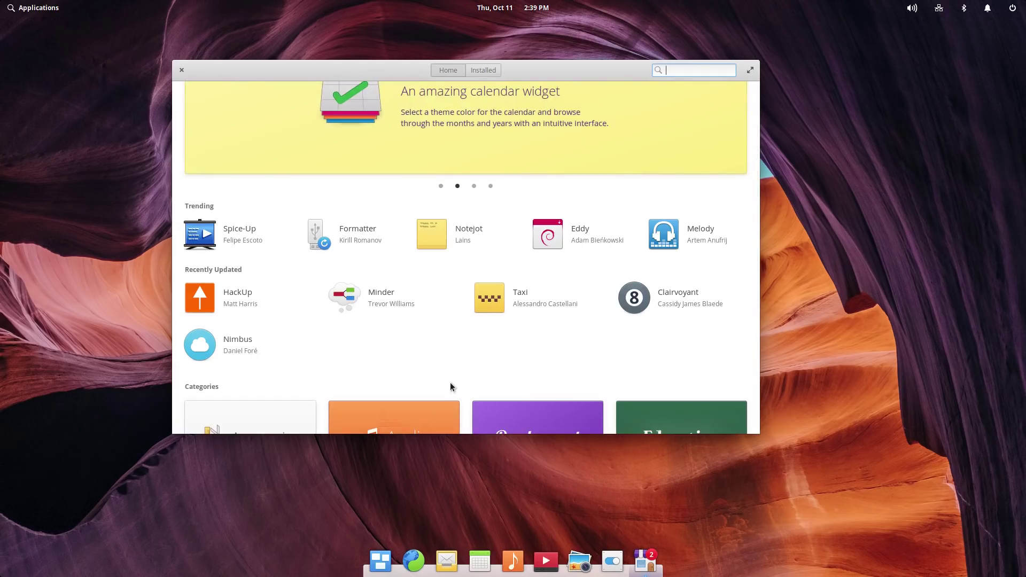
pyautogui.click(421, 300)
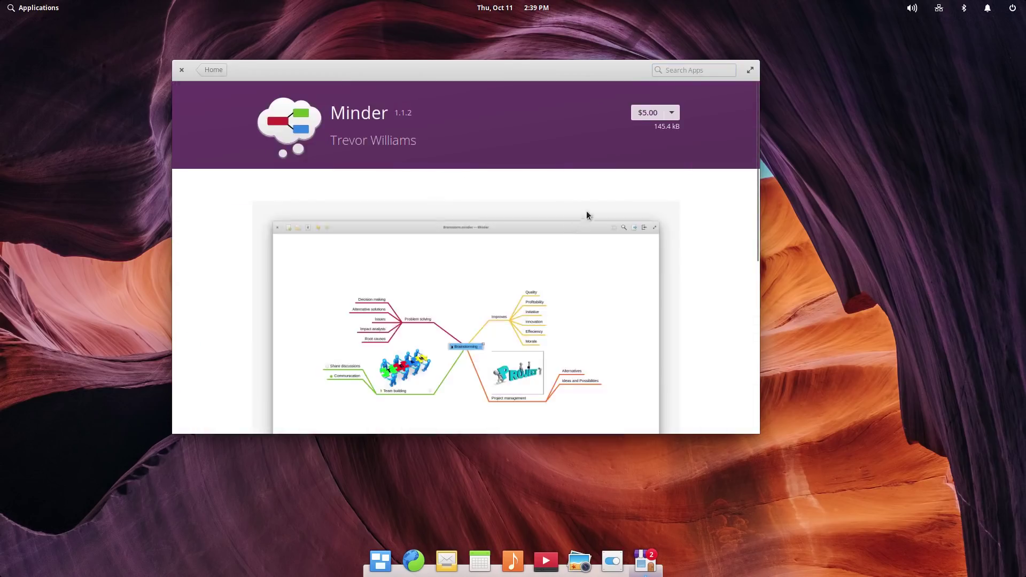
pyautogui.scroll(-3, 659, 275)
pyautogui.scroll(3, 658, 275)
pyautogui.scroll(-3, 612, 293)
pyautogui.scroll(-5, 612, 297)
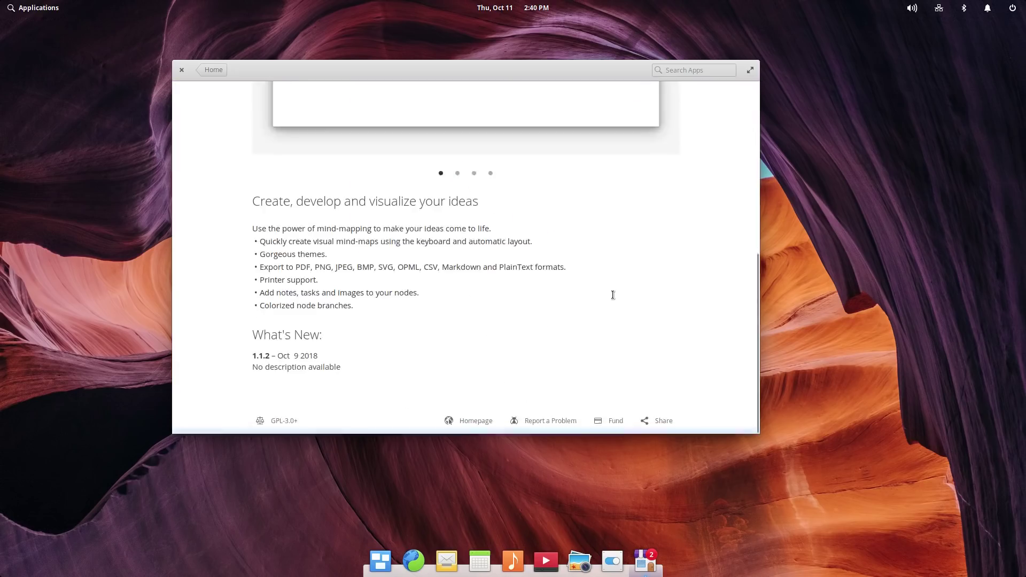
pyautogui.scroll(5, 612, 295)
pyautogui.scroll(5, 611, 309)
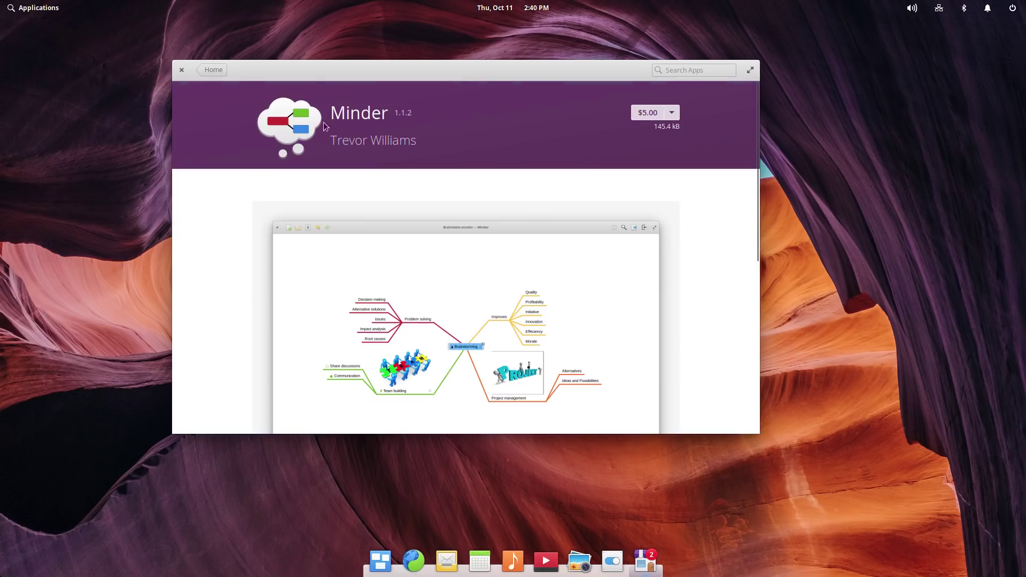
pyautogui.click(214, 70)
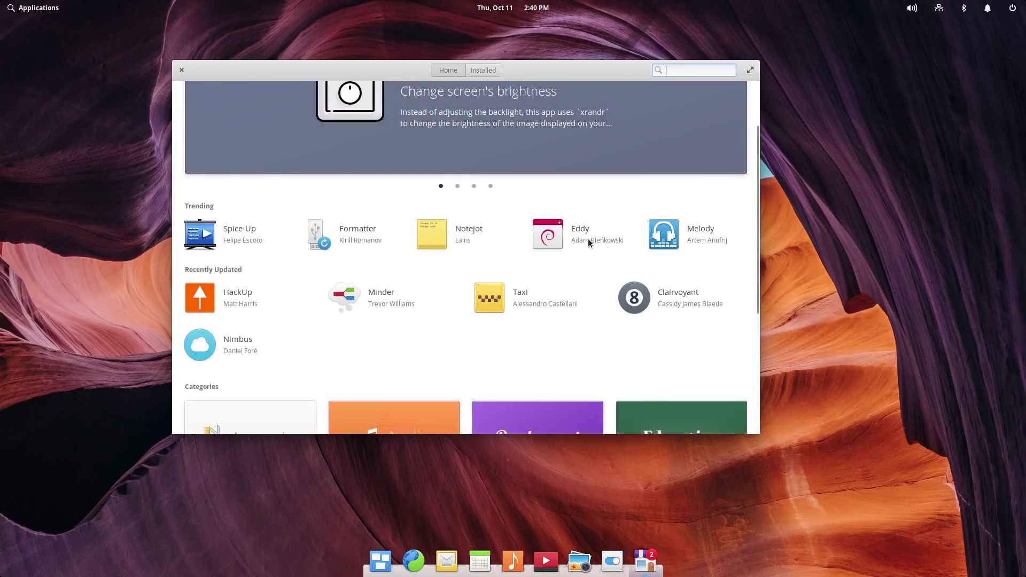
pyautogui.click(588, 239)
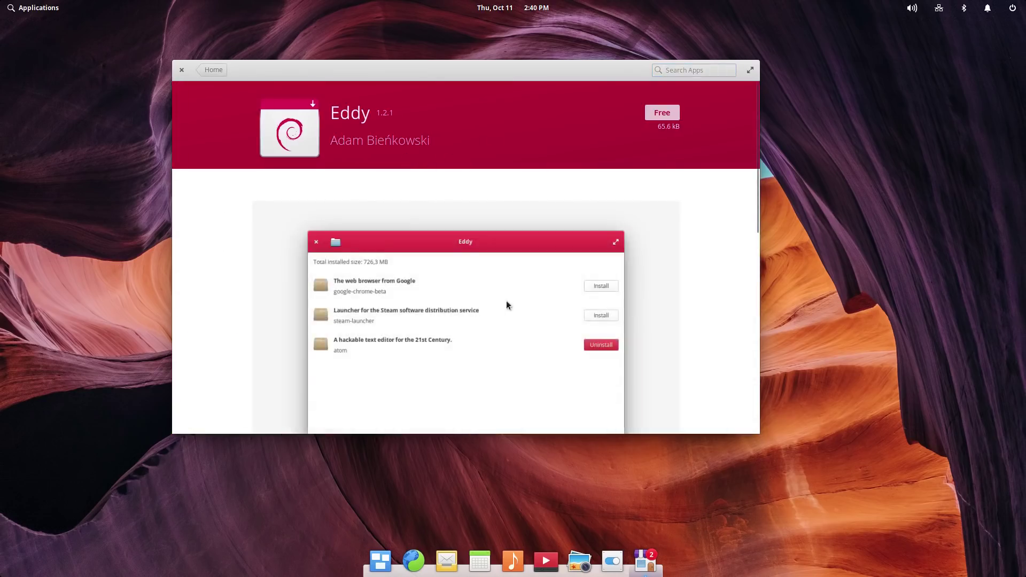
pyautogui.scroll(-5, 506, 316)
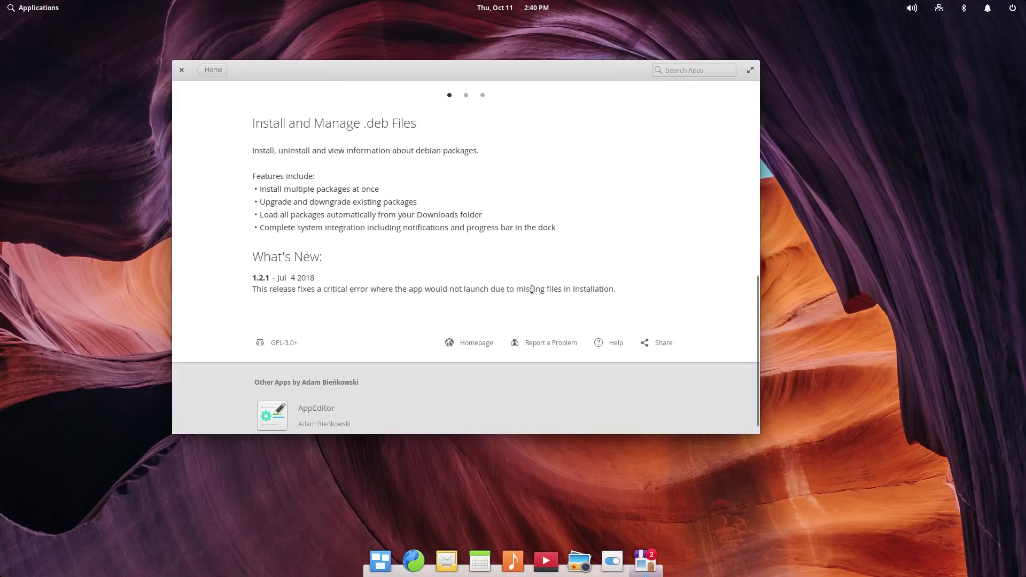
pyautogui.scroll(3, 527, 290)
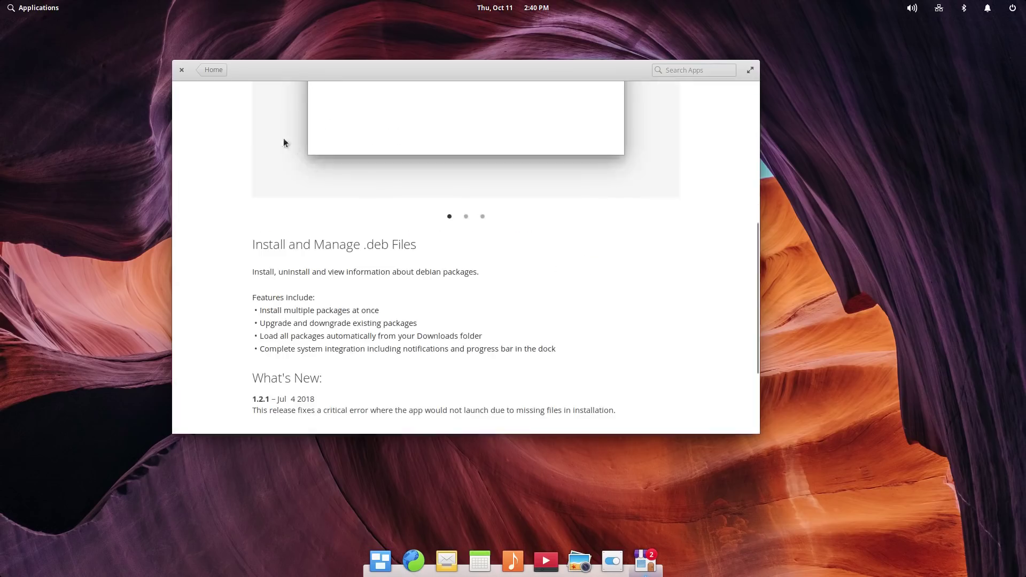
pyautogui.click(210, 69)
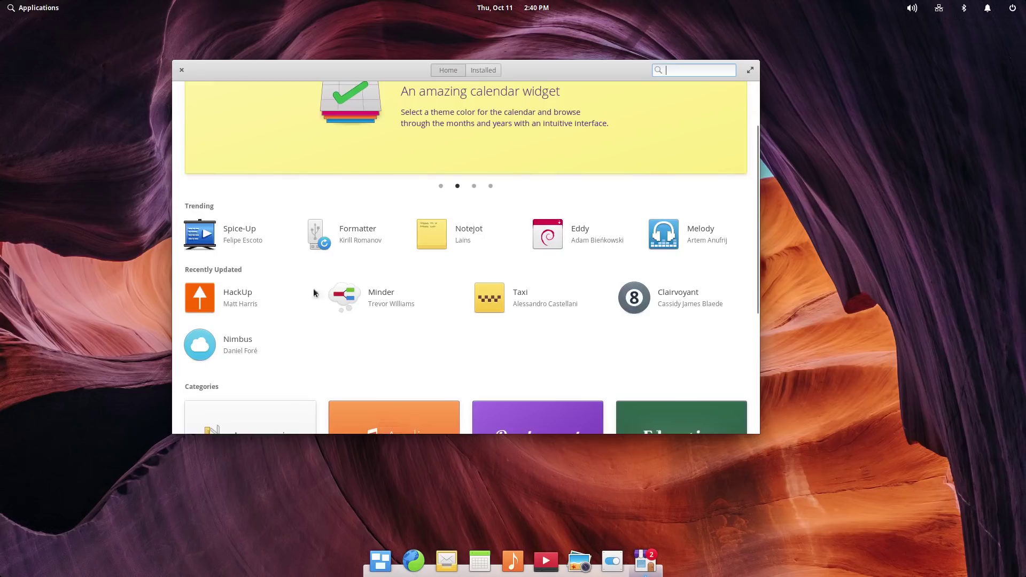
pyautogui.click(249, 335)
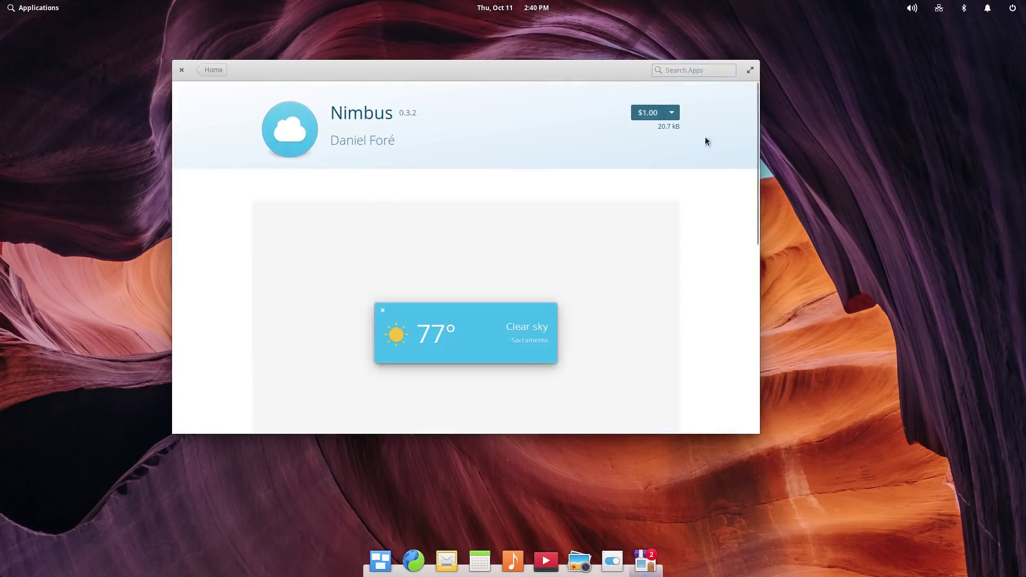
pyautogui.click(671, 112)
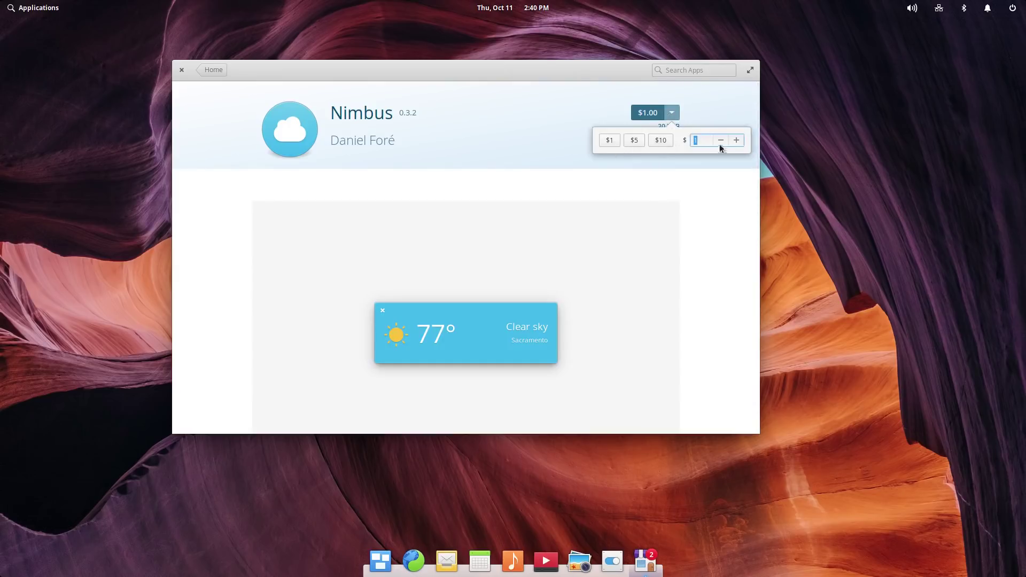
pyautogui.click(692, 166)
pyautogui.scroll(-5, 692, 166)
pyautogui.scroll(5, 644, 348)
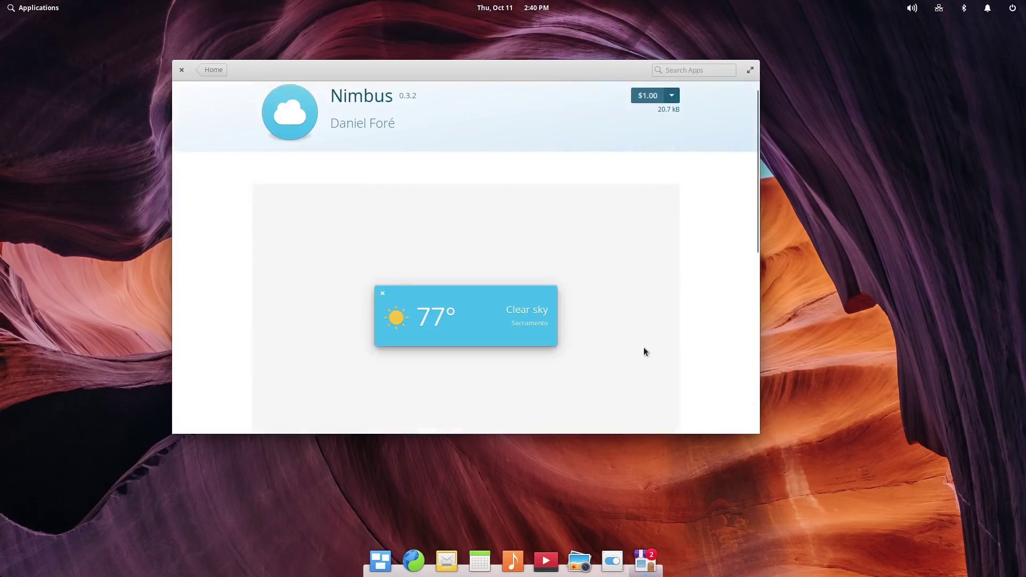
pyautogui.scroll(1, 643, 351)
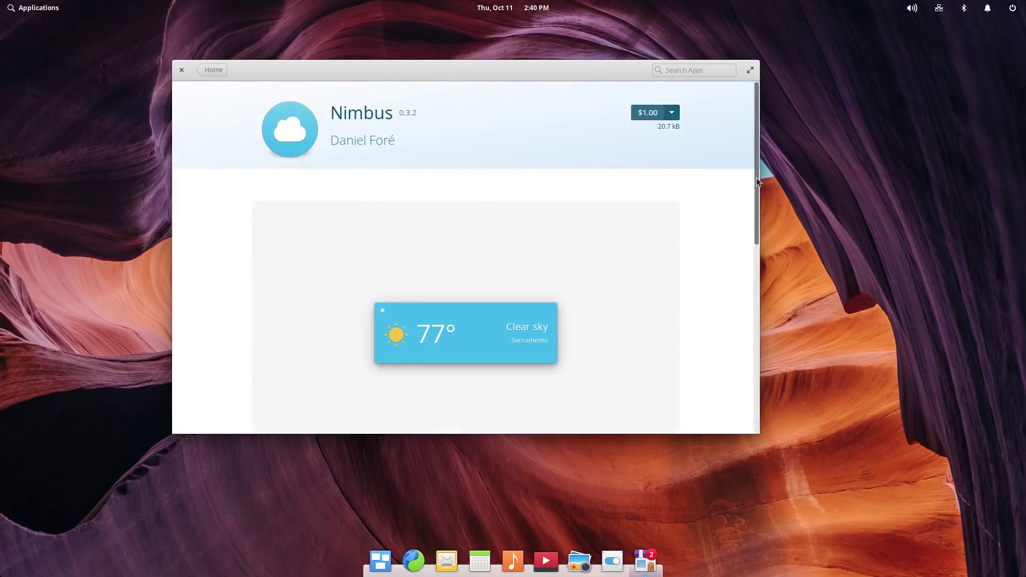
pyautogui.moveTo(758, 182); pyautogui.dragTo(770, 400)
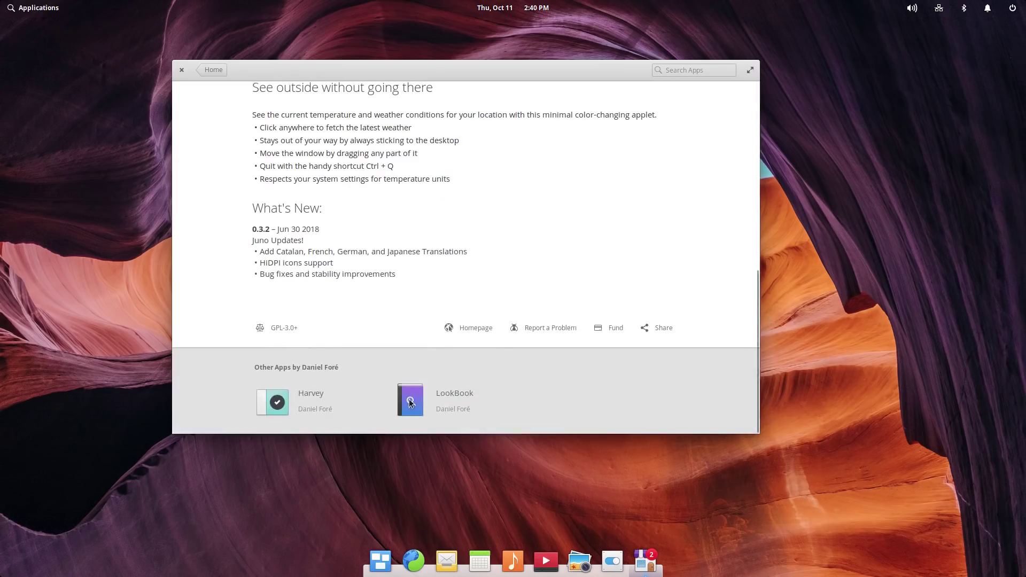
pyautogui.scroll(10, 410, 403)
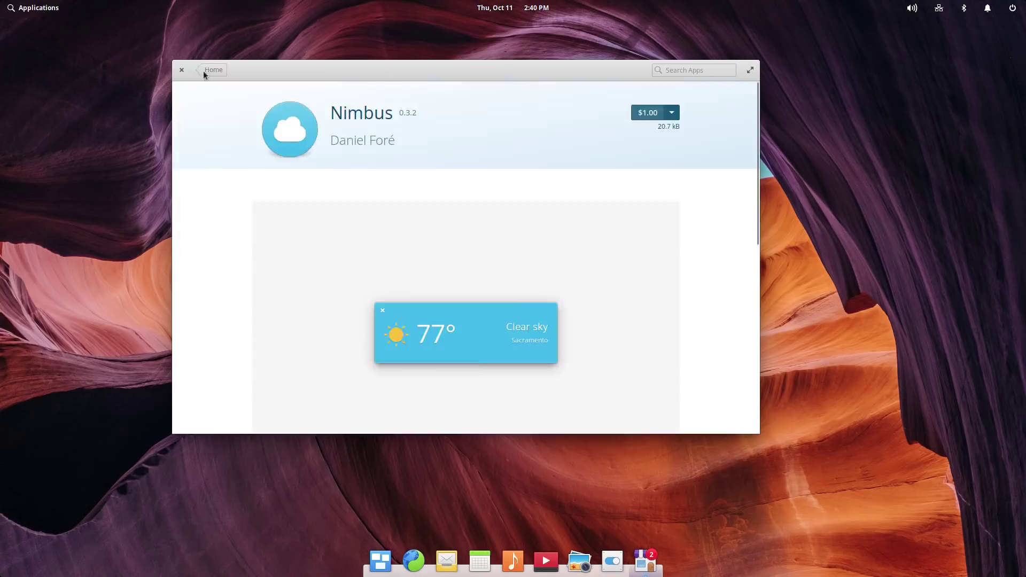
pyautogui.hotkey('alt', 'Left')
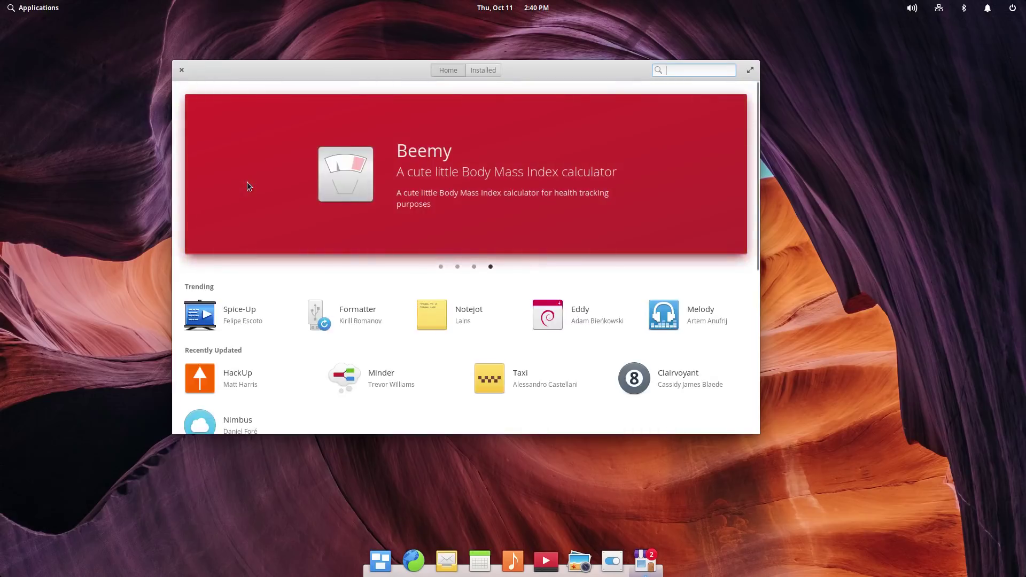
# Reposition the AppCenter window and scroll through its home page
pyautogui.moveTo(296, 71); pyautogui.dragTo(226, 102)
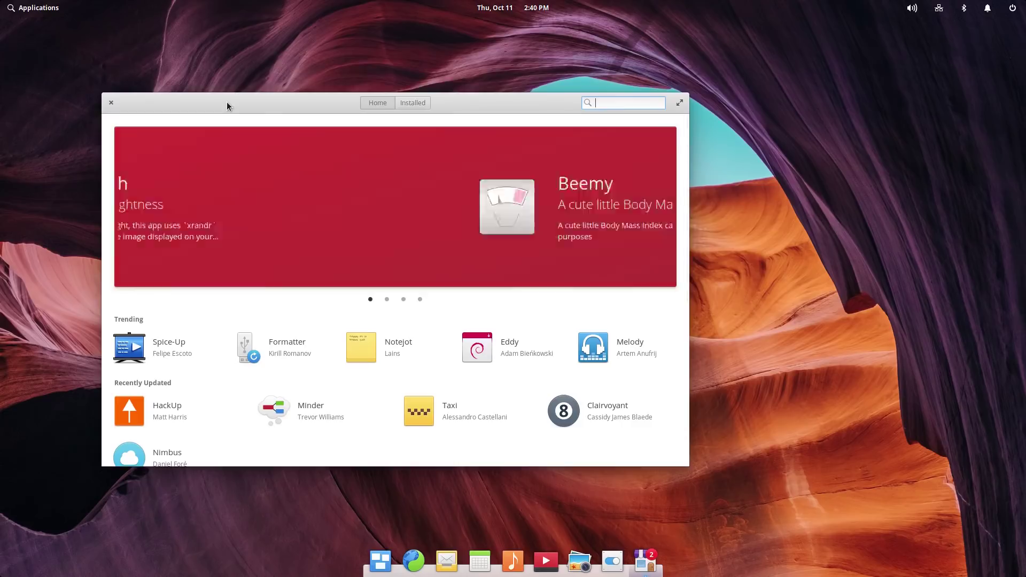
pyautogui.moveTo(227, 103); pyautogui.dragTo(206, 83)
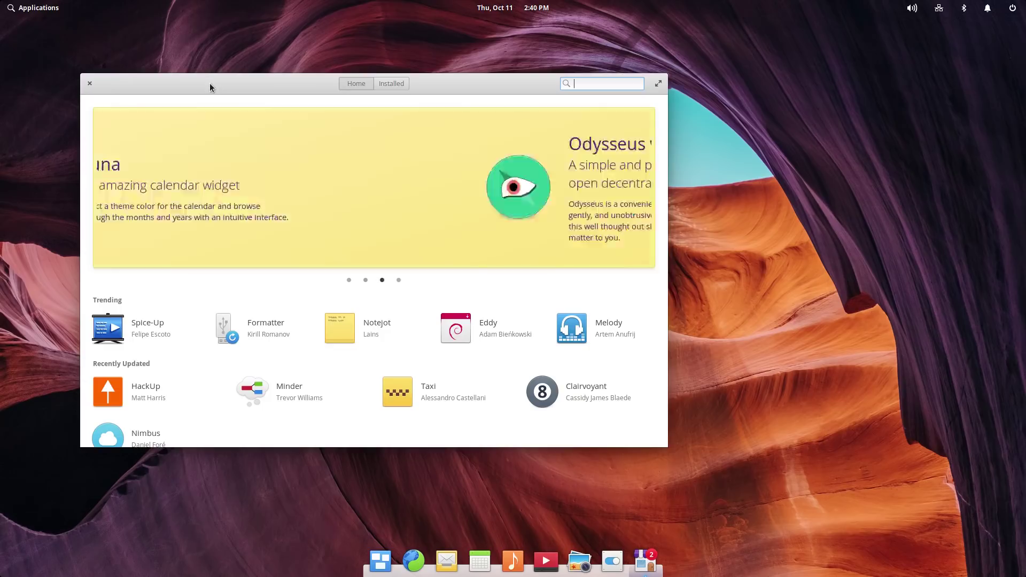
pyautogui.moveTo(210, 82); pyautogui.dragTo(248, 85)
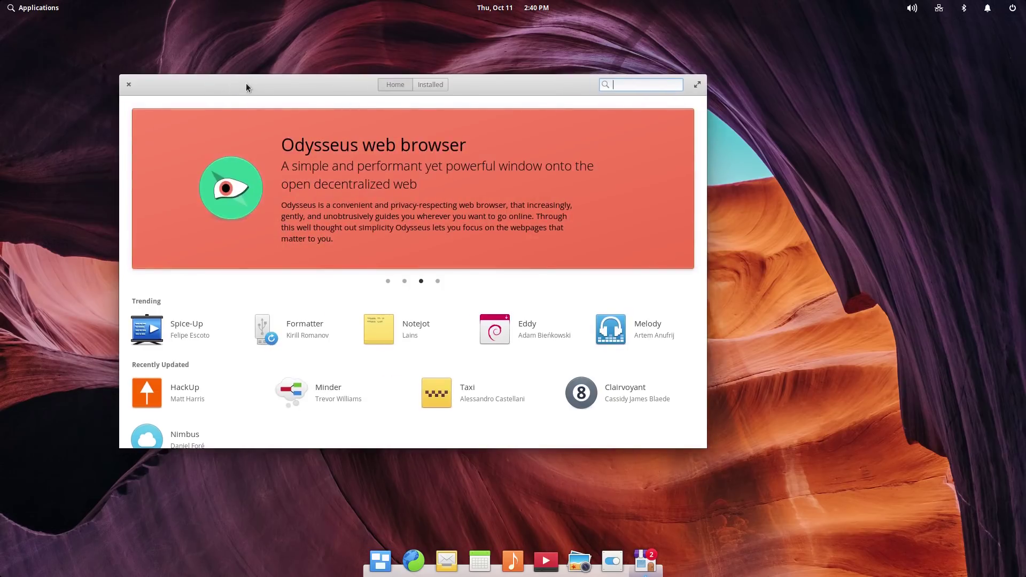
pyautogui.scroll(-3, 288, 213)
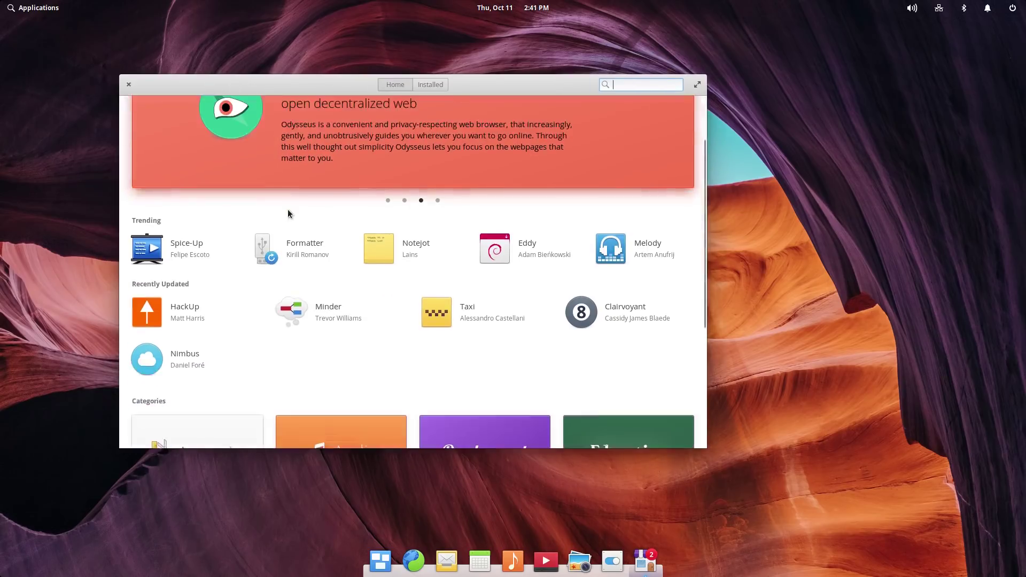
pyautogui.scroll(-3, 288, 214)
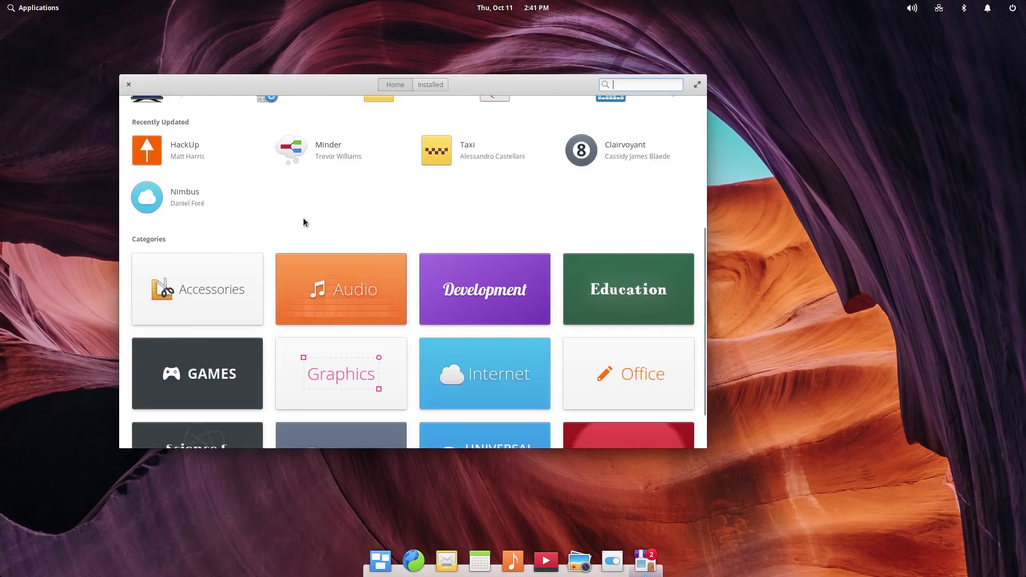
pyautogui.scroll(5, 362, 221)
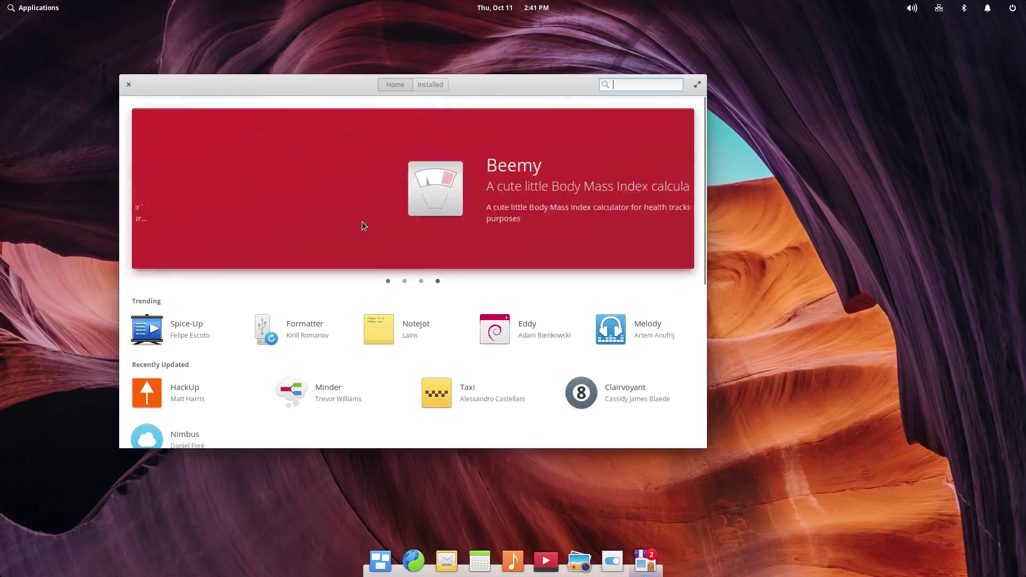
pyautogui.scroll(-5, 426, 280)
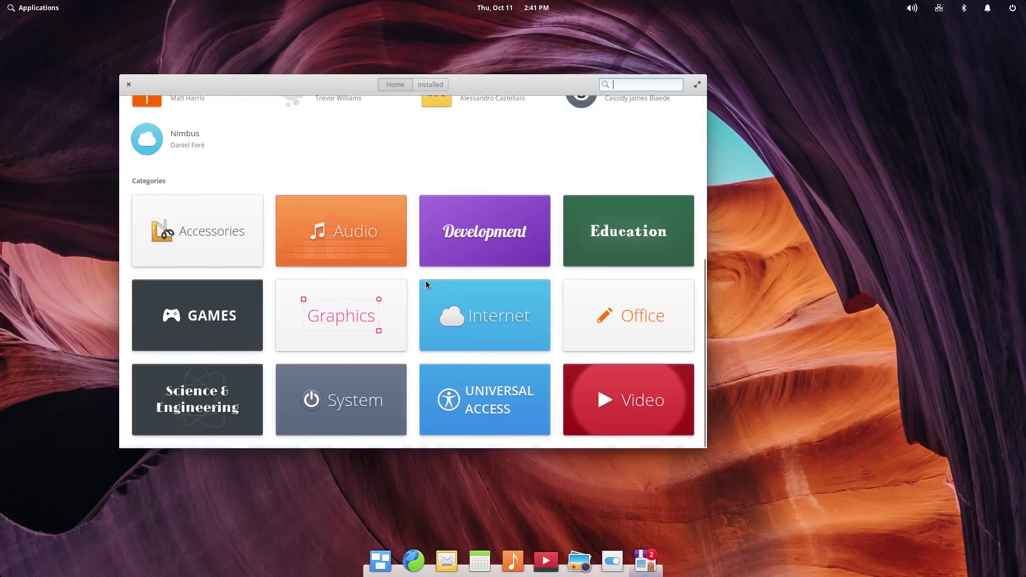
# Browse the Audio category, return home, and open Installed showing 2 updates
pyautogui.click(338, 217)
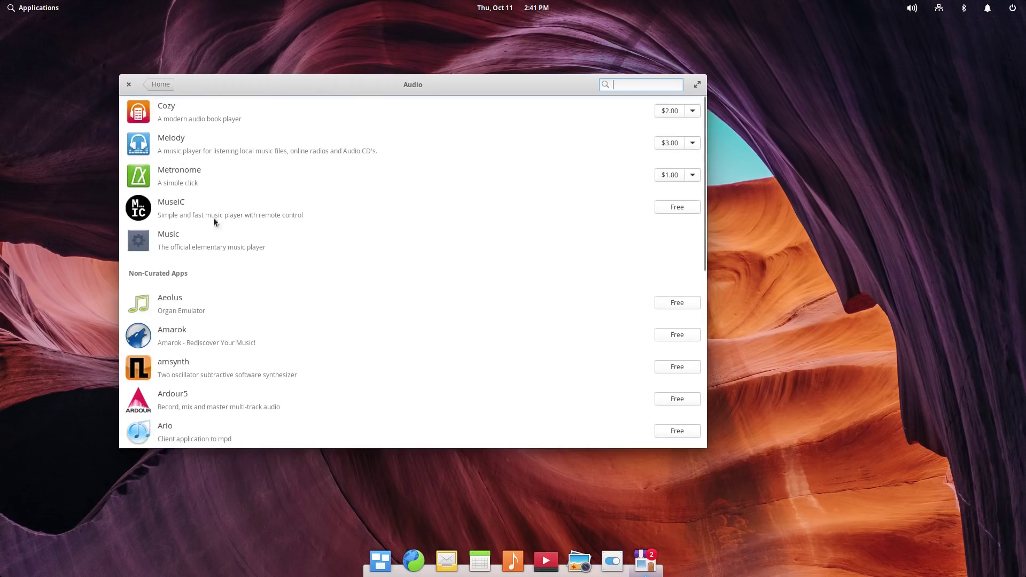
pyautogui.scroll(-5, 274, 322)
pyautogui.scroll(5, 273, 321)
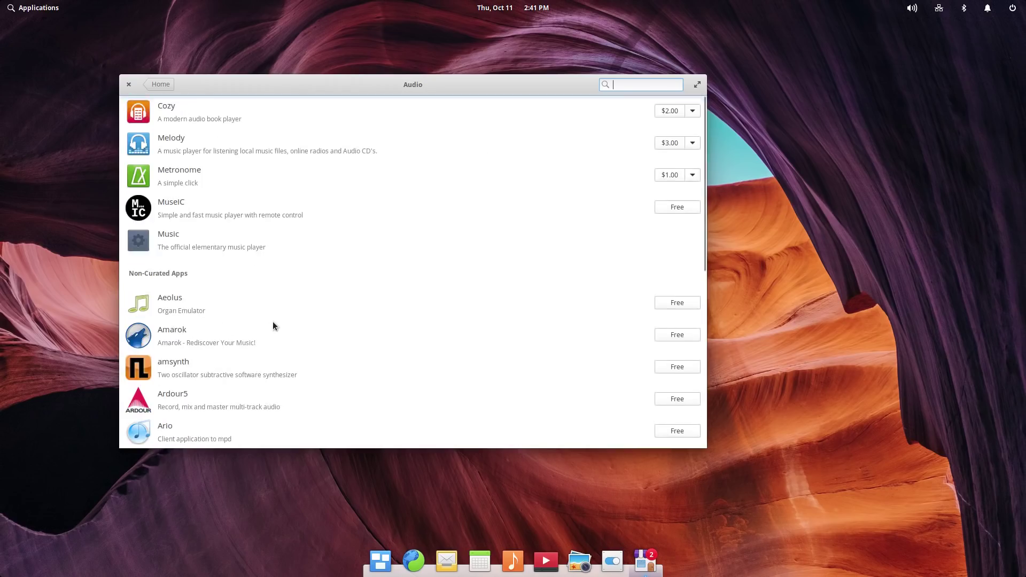
pyautogui.click(161, 84)
pyautogui.click(429, 86)
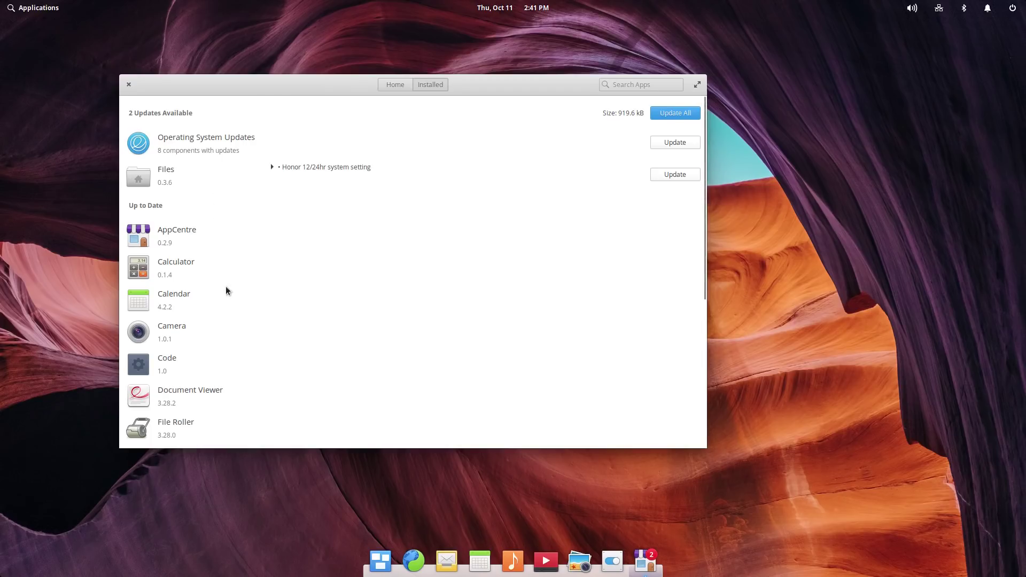
pyautogui.scroll(-5, 225, 289)
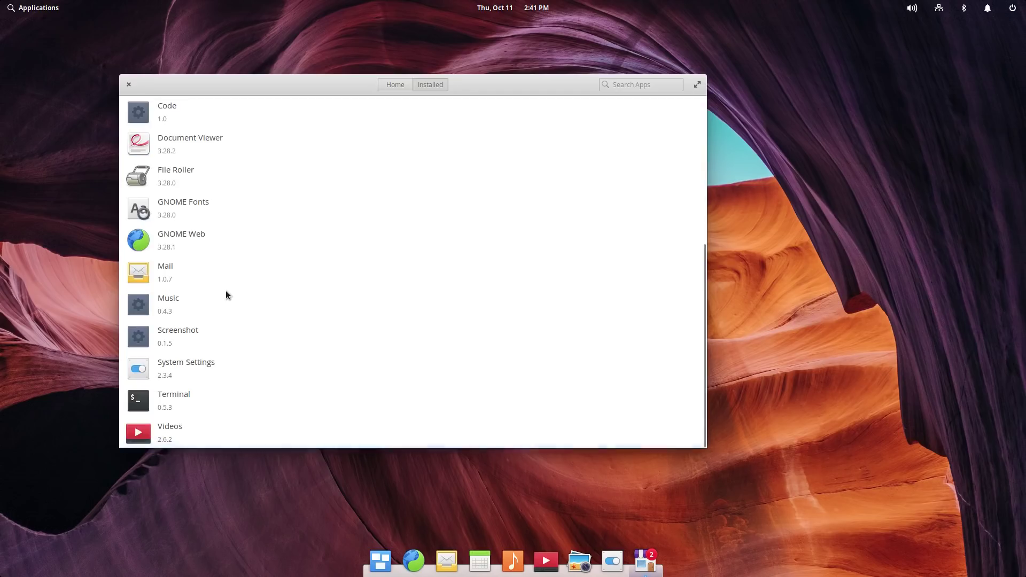
pyautogui.scroll(5, 223, 286)
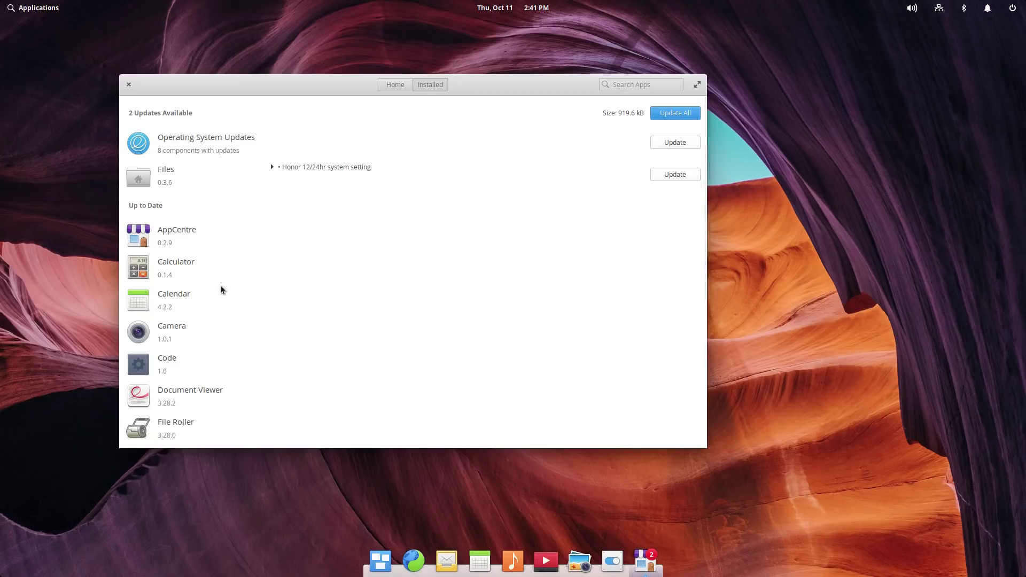
pyautogui.scroll(-1, 217, 289)
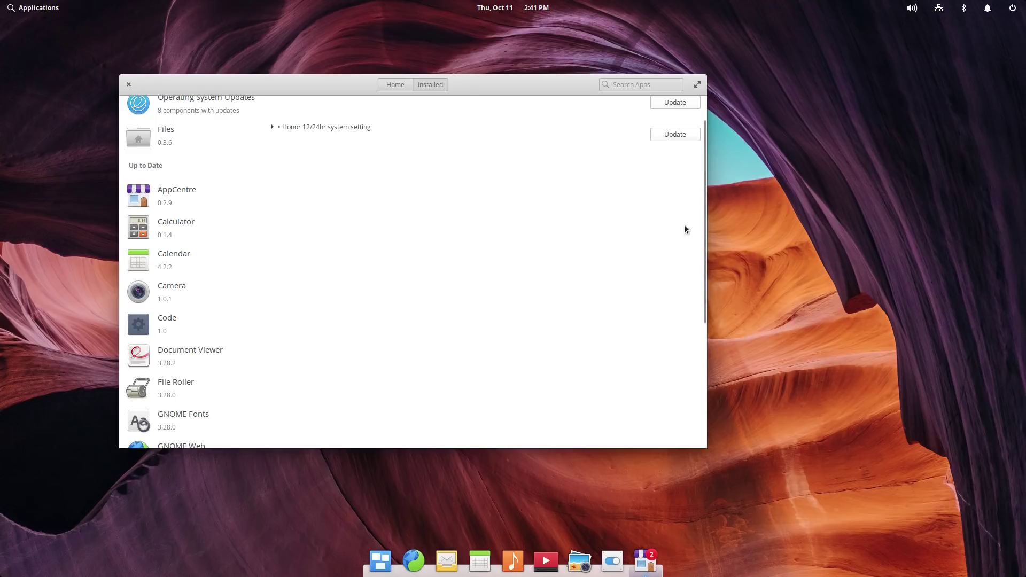
pyautogui.scroll(2, 572, 299)
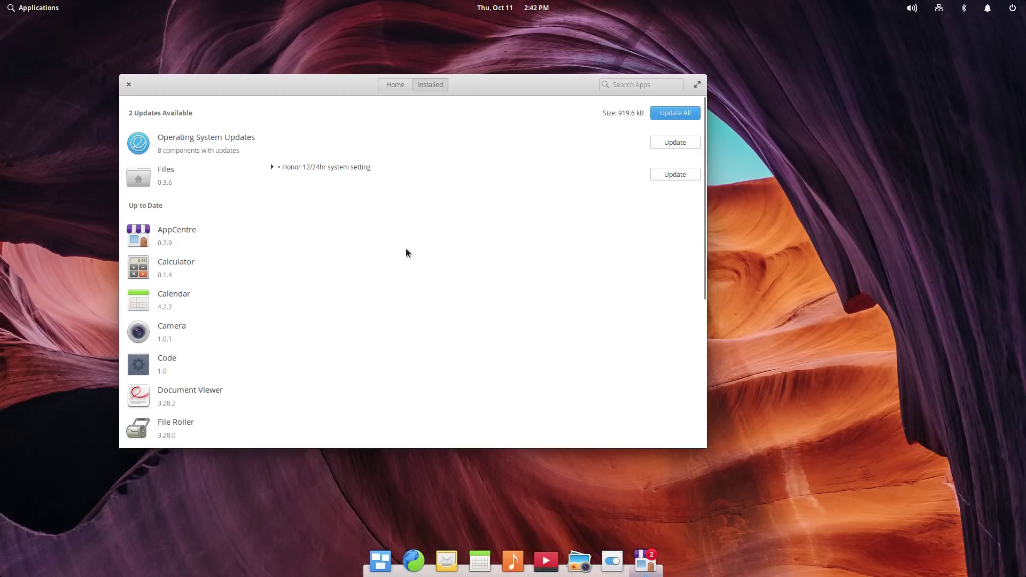
pyautogui.moveTo(489, 86); pyautogui.dragTo(536, 87)
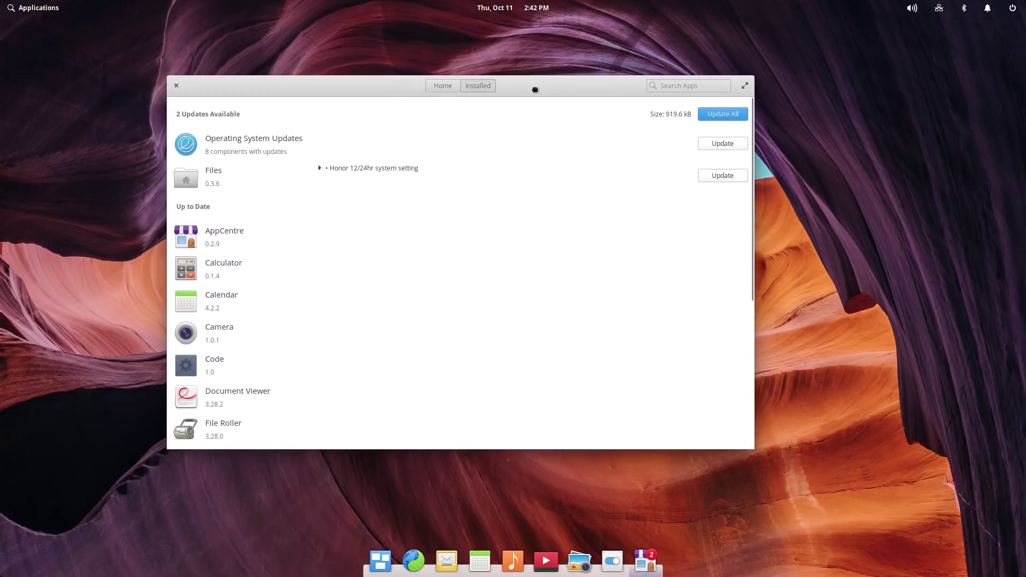
pyautogui.click(450, 89)
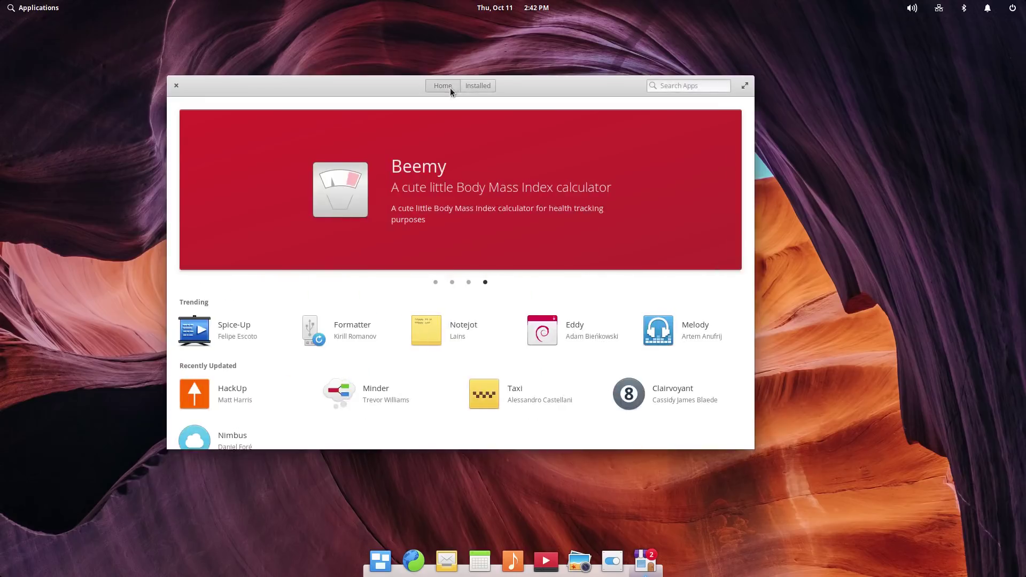
pyautogui.scroll(-5, 485, 315)
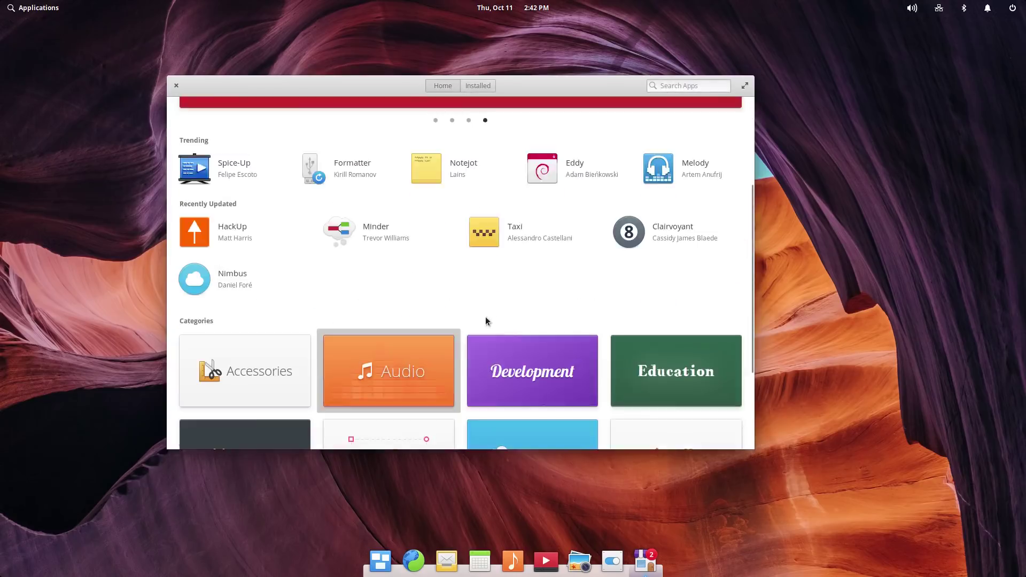
pyautogui.scroll(-1, 485, 316)
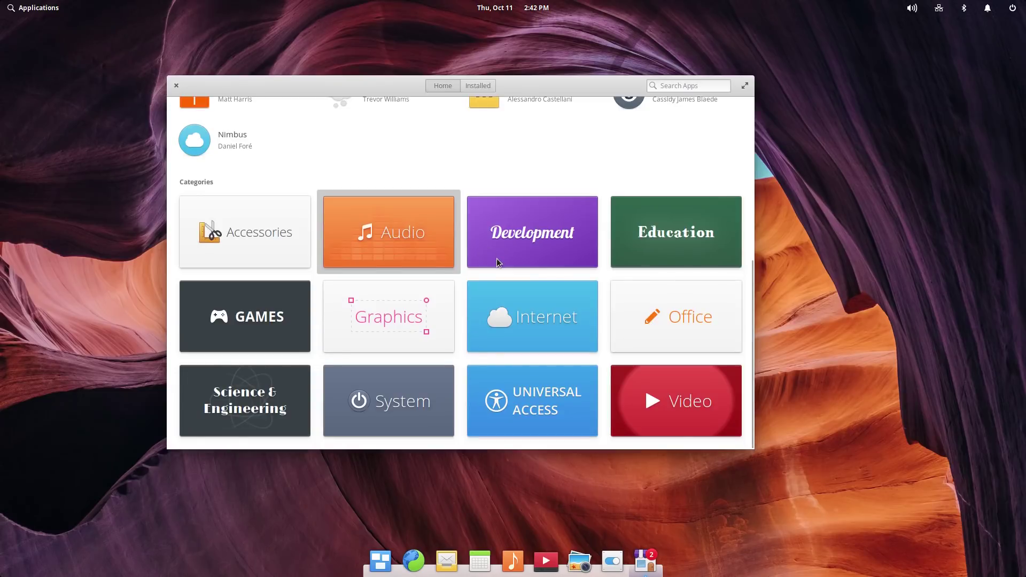
pyautogui.scroll(2, 497, 260)
pyautogui.scroll(5, 496, 259)
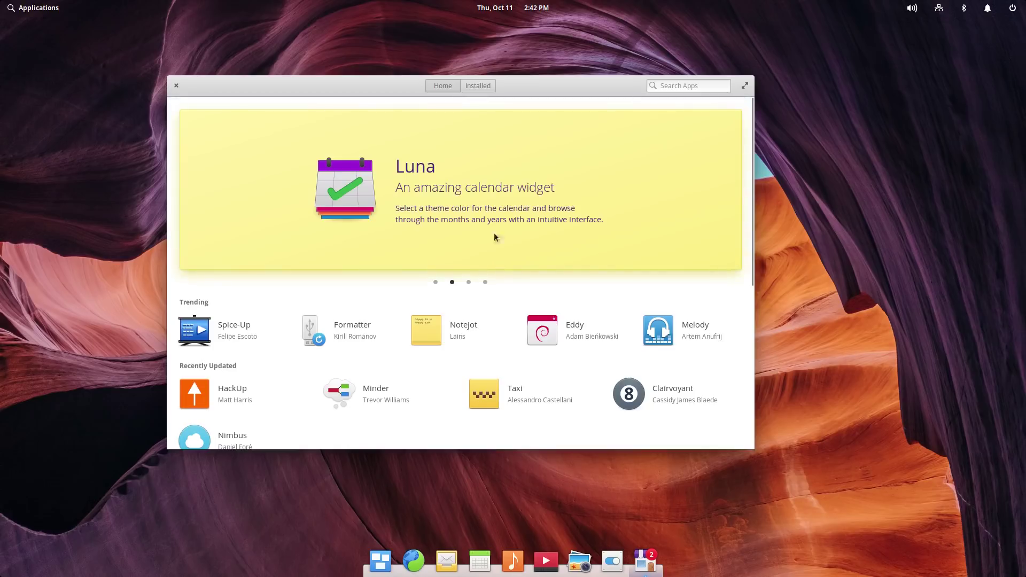
pyautogui.click(477, 85)
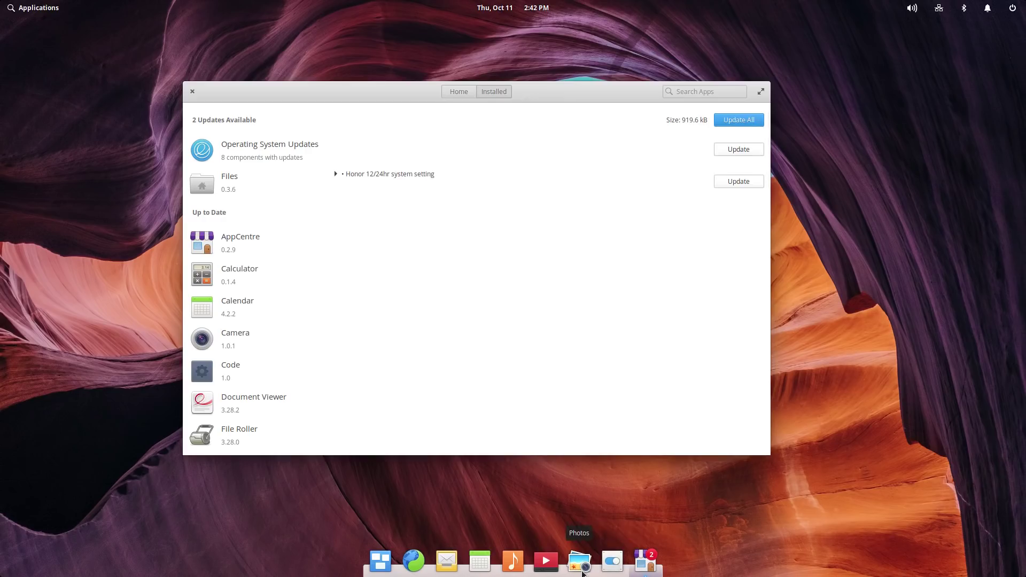
pyautogui.click(581, 571)
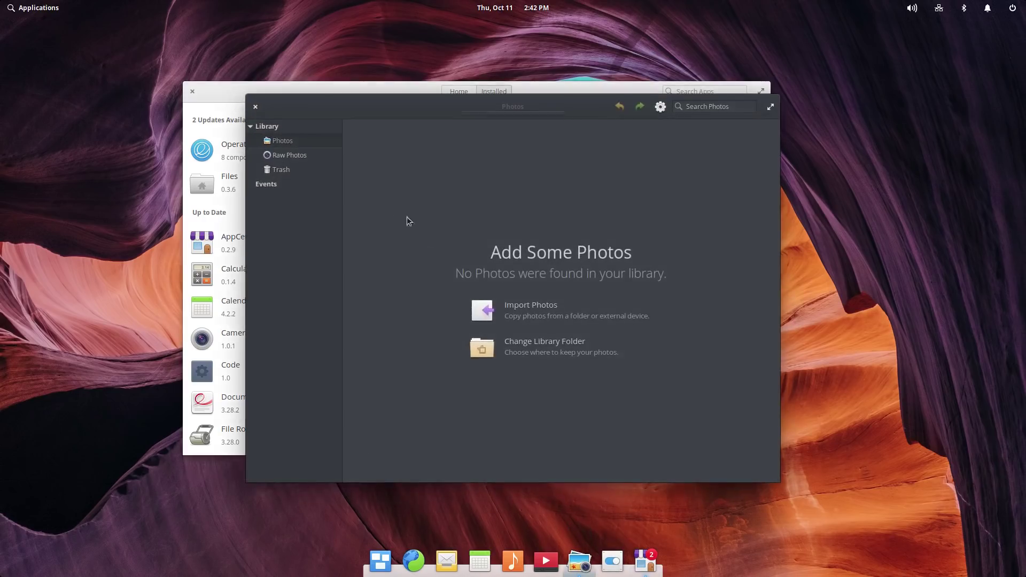
pyautogui.click(255, 107)
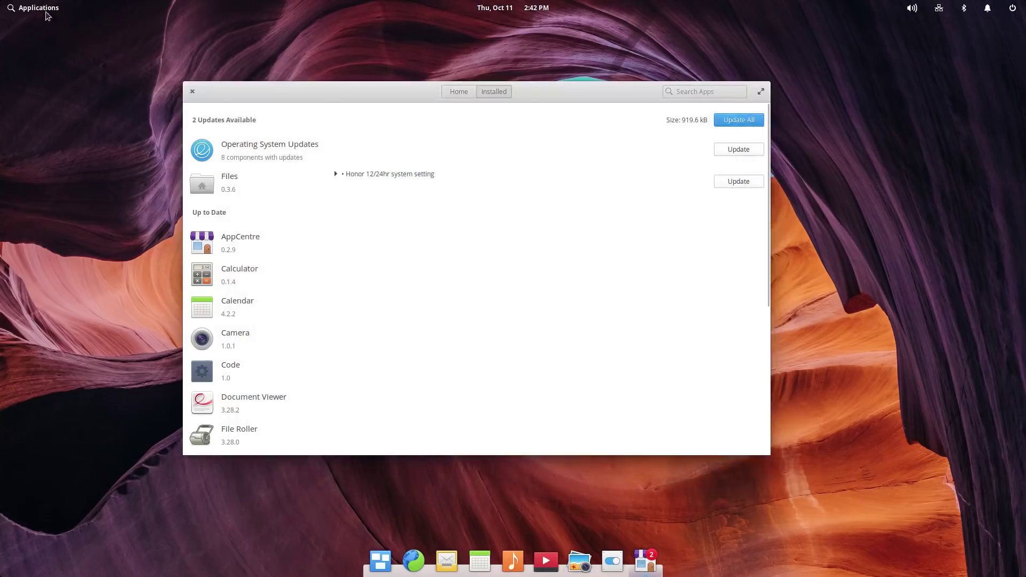
pyautogui.click(45, 10)
pyautogui.click(104, 150)
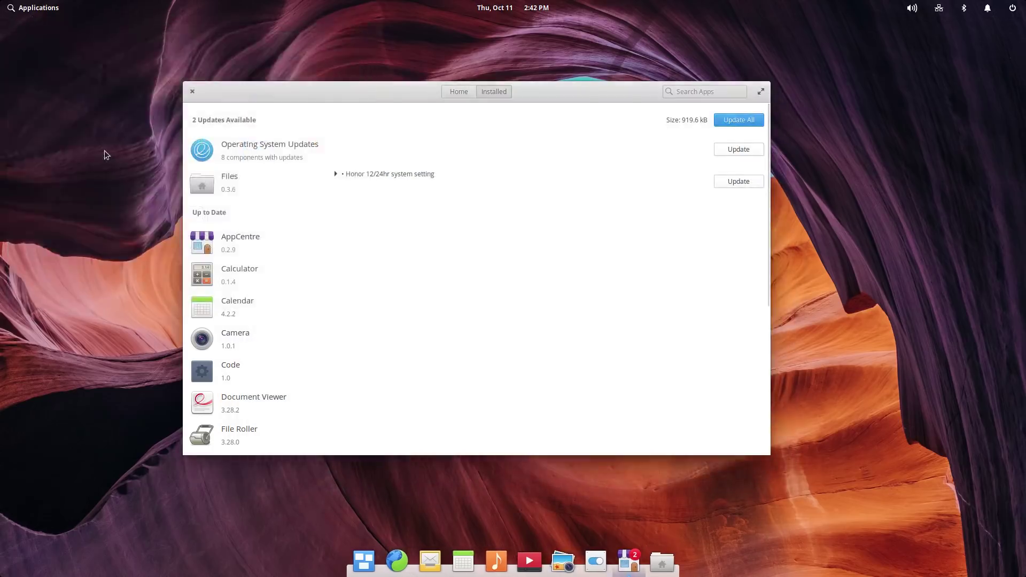
pyautogui.click(51, 7)
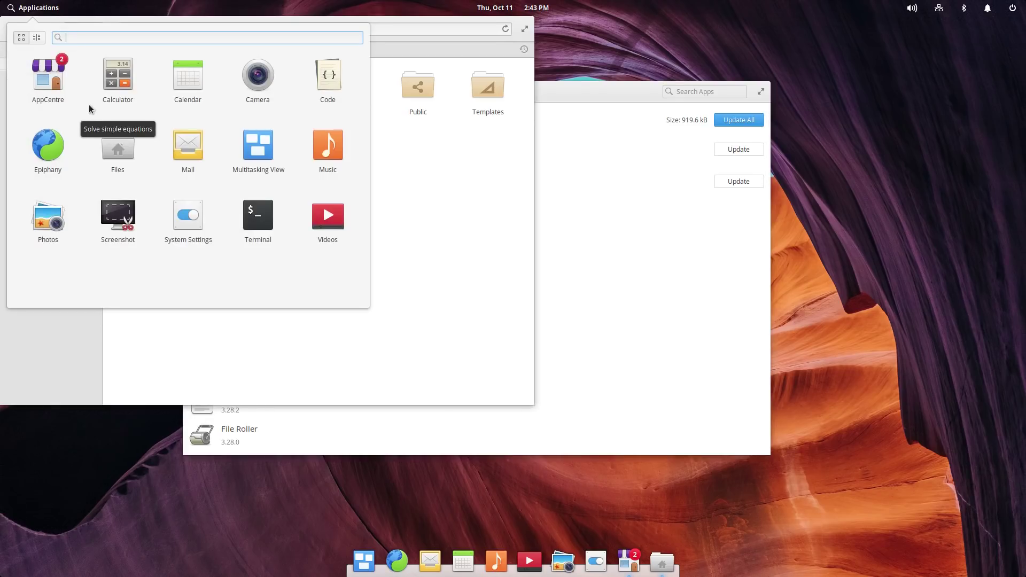
pyautogui.click(247, 214)
pyautogui.press('super')
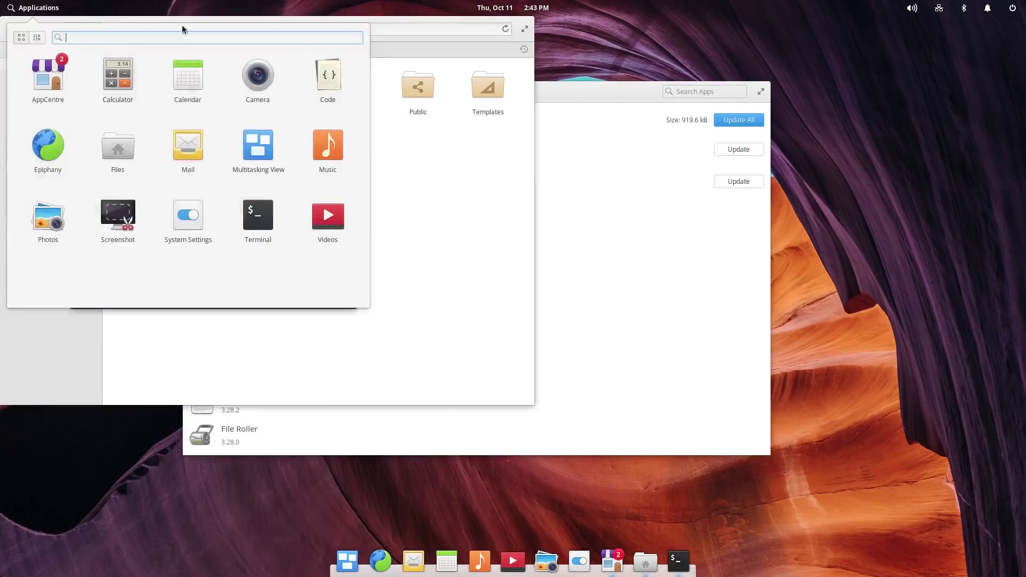
pyautogui.click(311, 76)
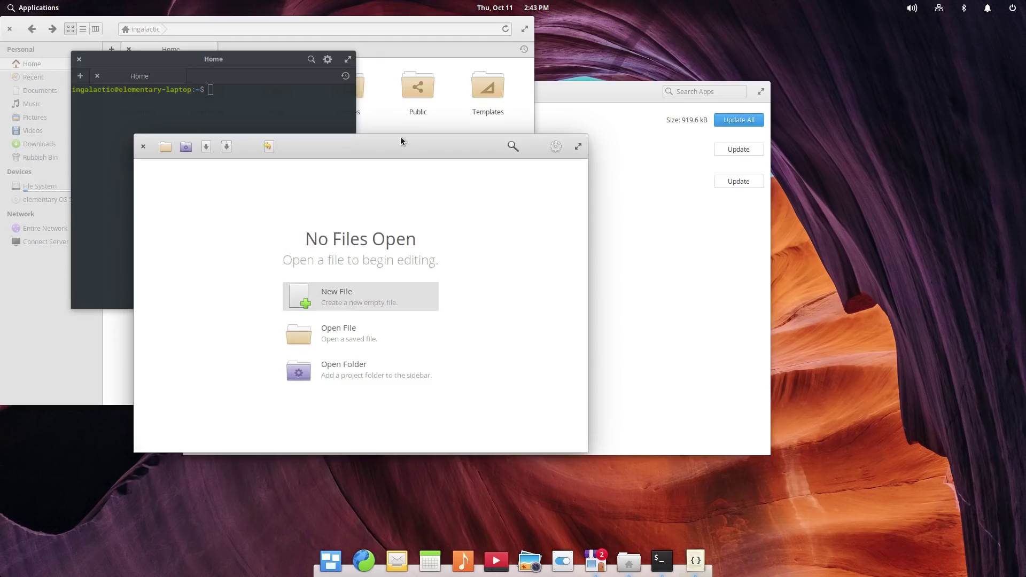
pyautogui.moveTo(401, 141); pyautogui.dragTo(728, 193)
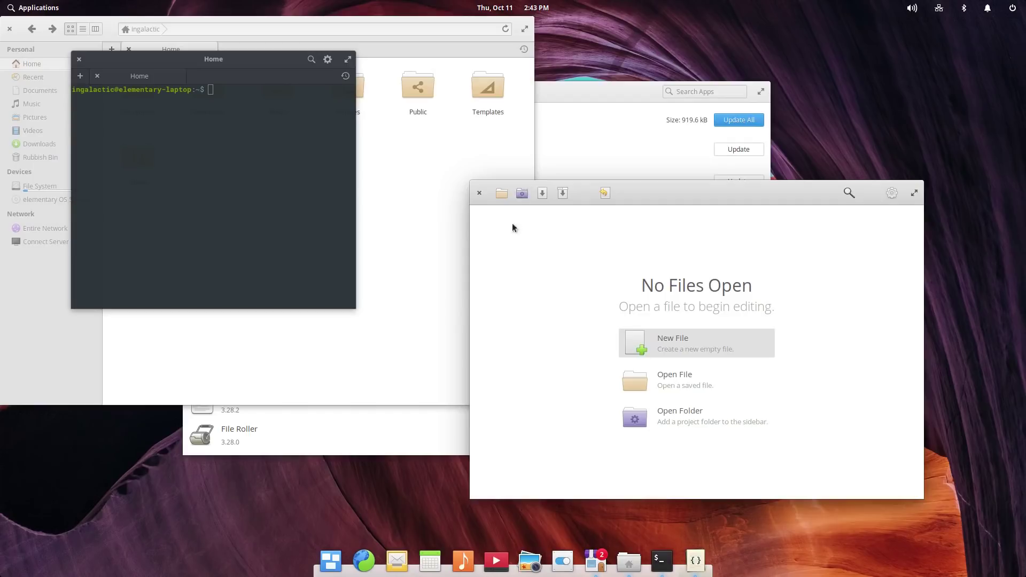
pyautogui.moveTo(689, 194); pyautogui.dragTo(683, 209)
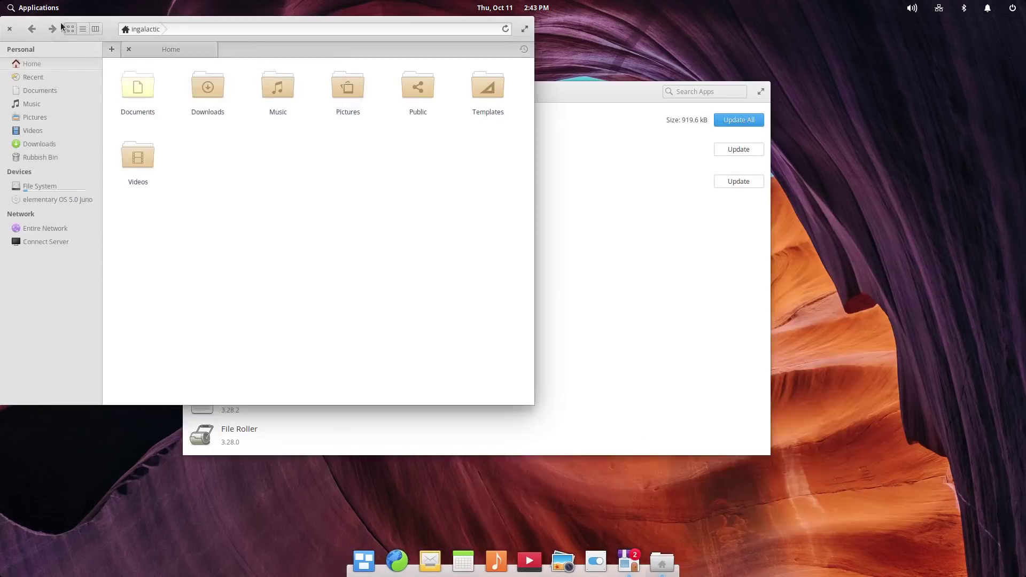
pyautogui.moveTo(61, 26); pyautogui.dragTo(313, 86)
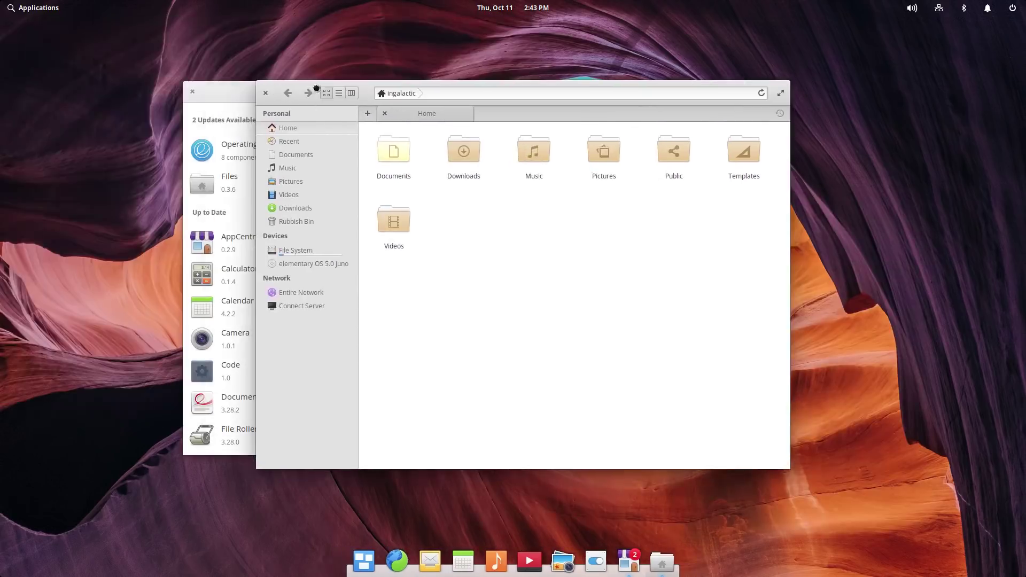
pyautogui.click(262, 89)
pyautogui.moveTo(251, 95); pyautogui.dragTo(320, 128)
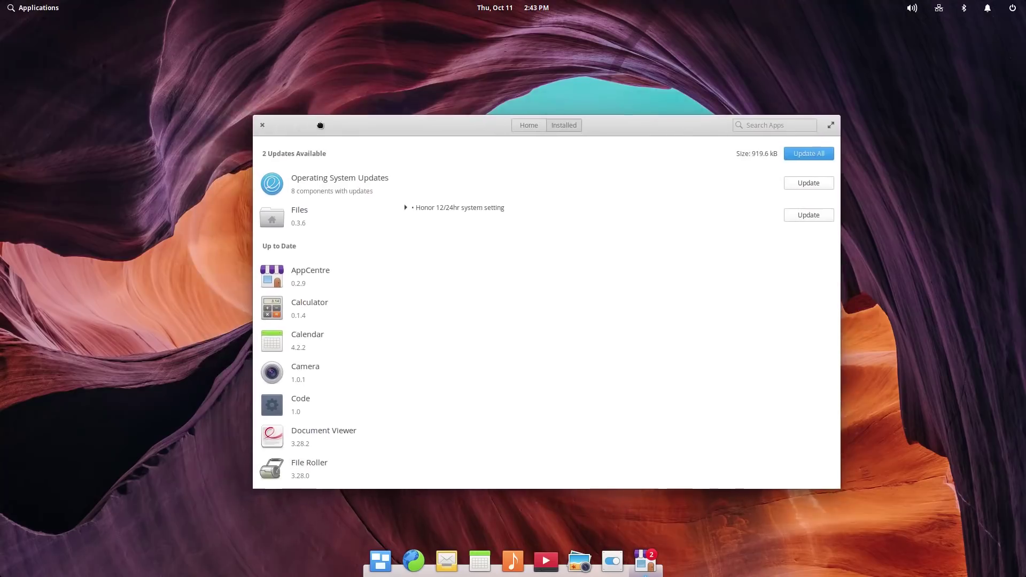
# Close AppCenter and view the October 2018 calendar from the panel clock
pyautogui.click(262, 125)
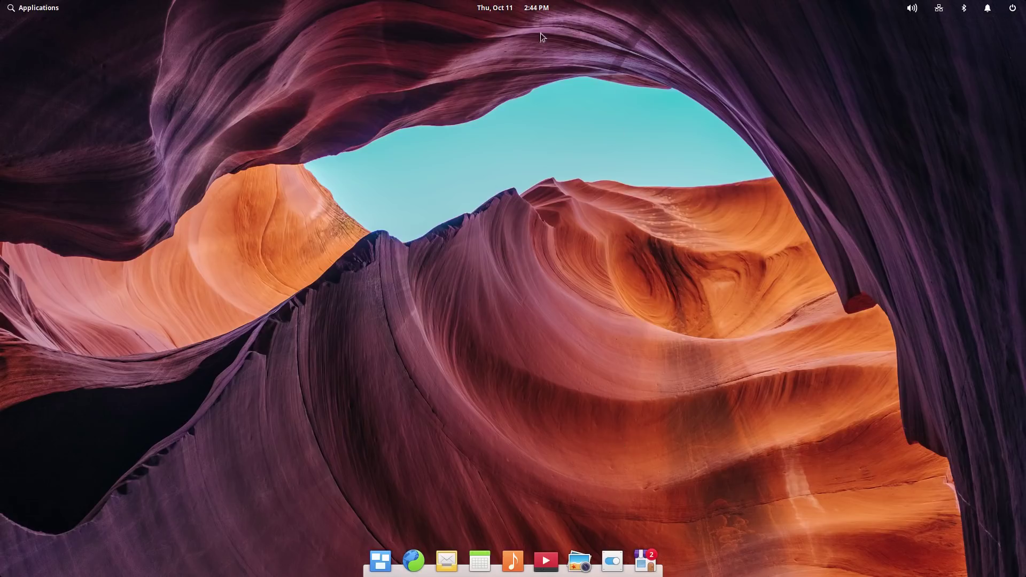
pyautogui.click(524, 12)
pyautogui.click(524, 12)
# Check the sound, power and other panel status menus
pyautogui.click(910, 12)
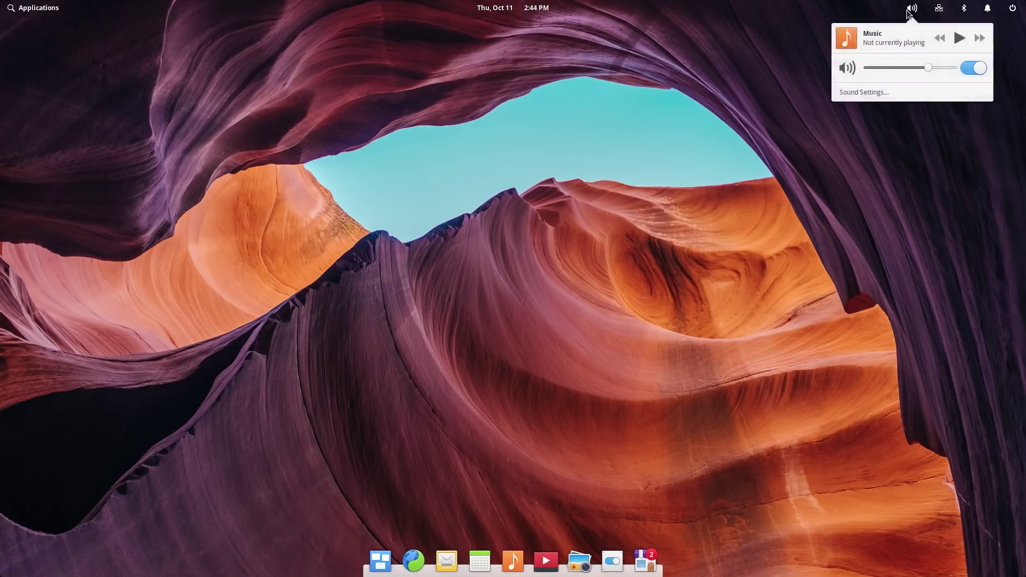
pyautogui.moveTo(939, 8)
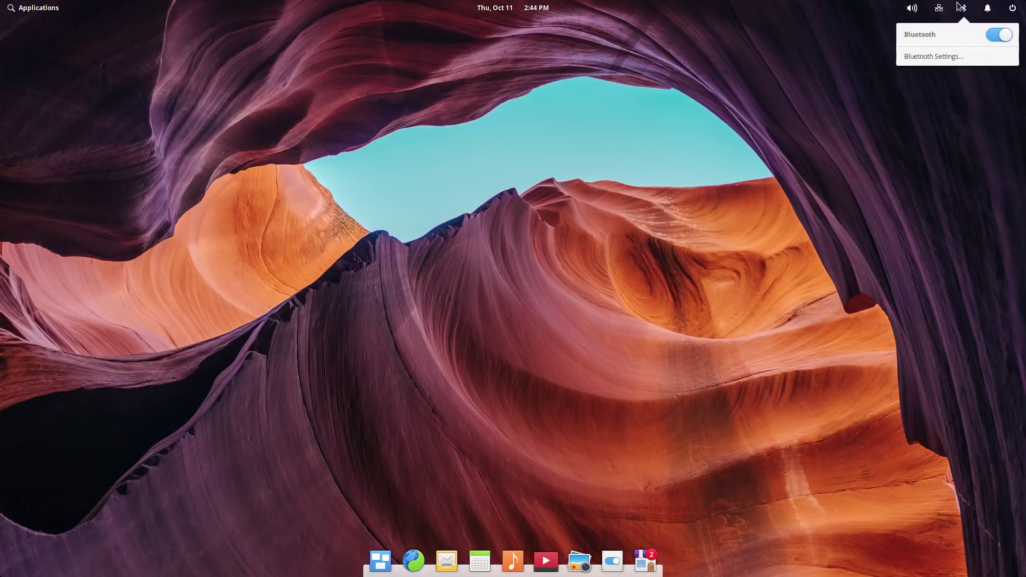
pyautogui.click(1009, 11)
pyautogui.click(1010, 10)
pyautogui.moveTo(941, 16)
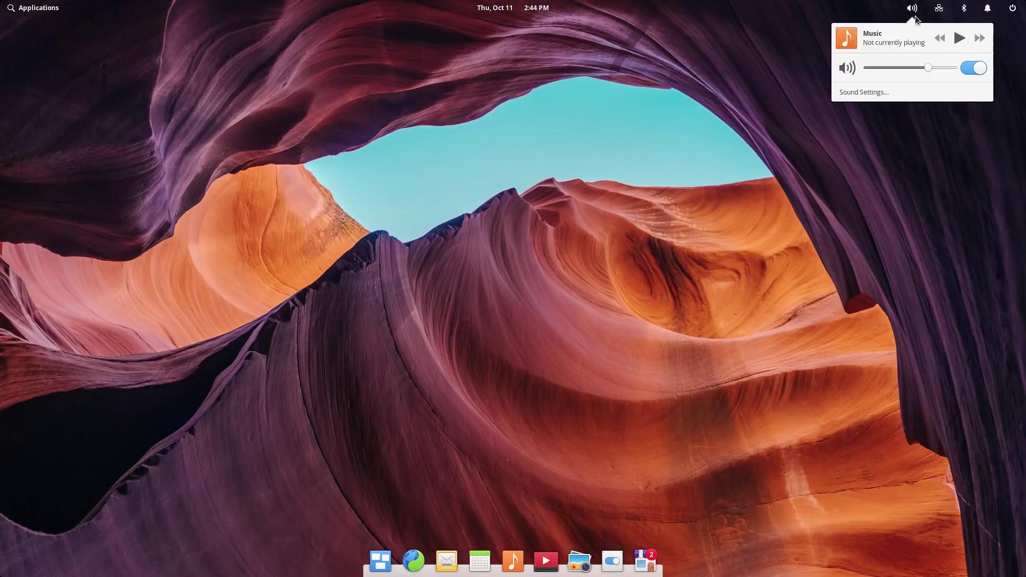
pyautogui.click(915, 11)
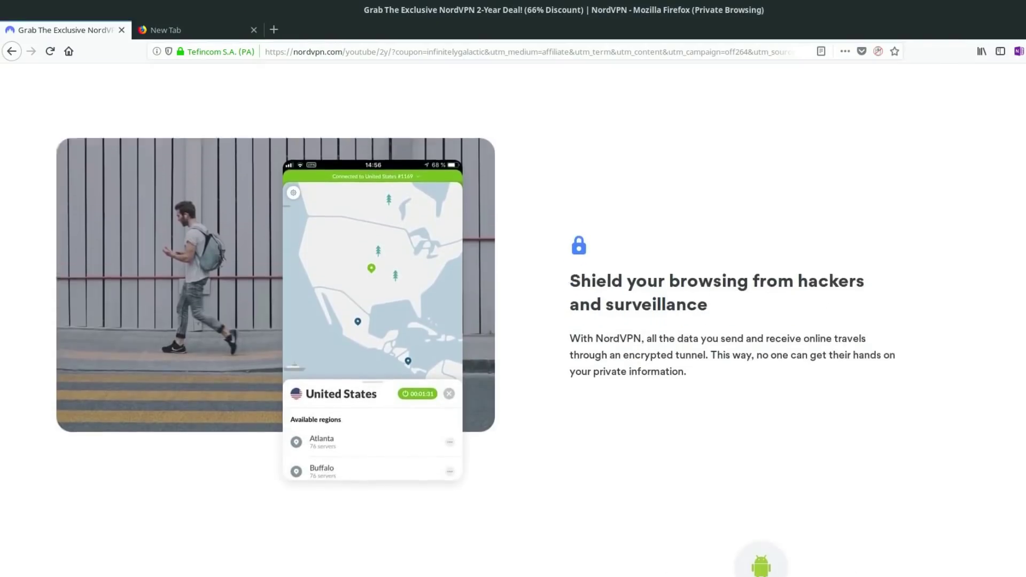
pyautogui.scroll(-2, 513, 321)
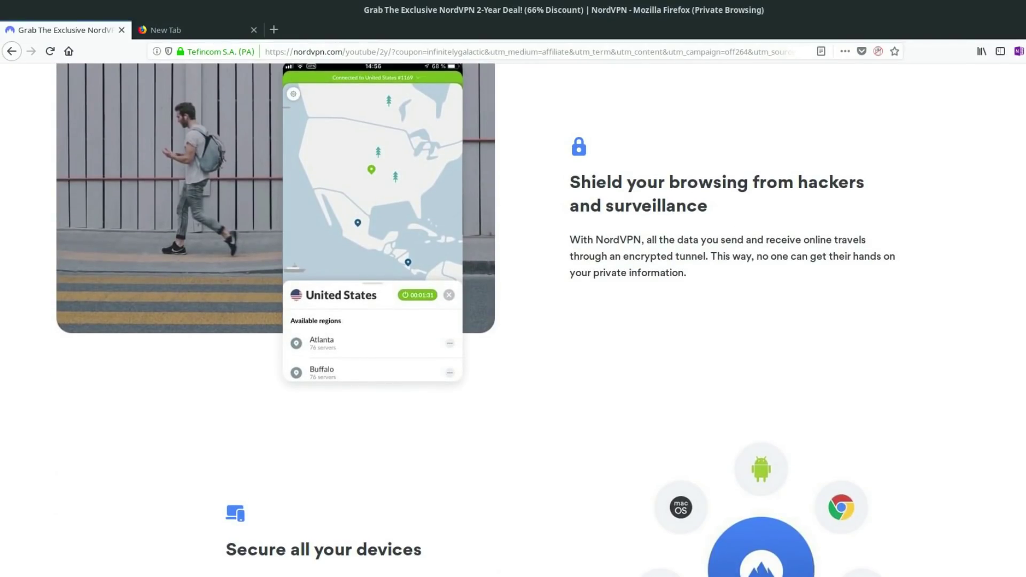
# Scroll the NordVPN sales page, open a new tab, and check the NordVPN extension's status
pyautogui.scroll(-7, 513, 321)
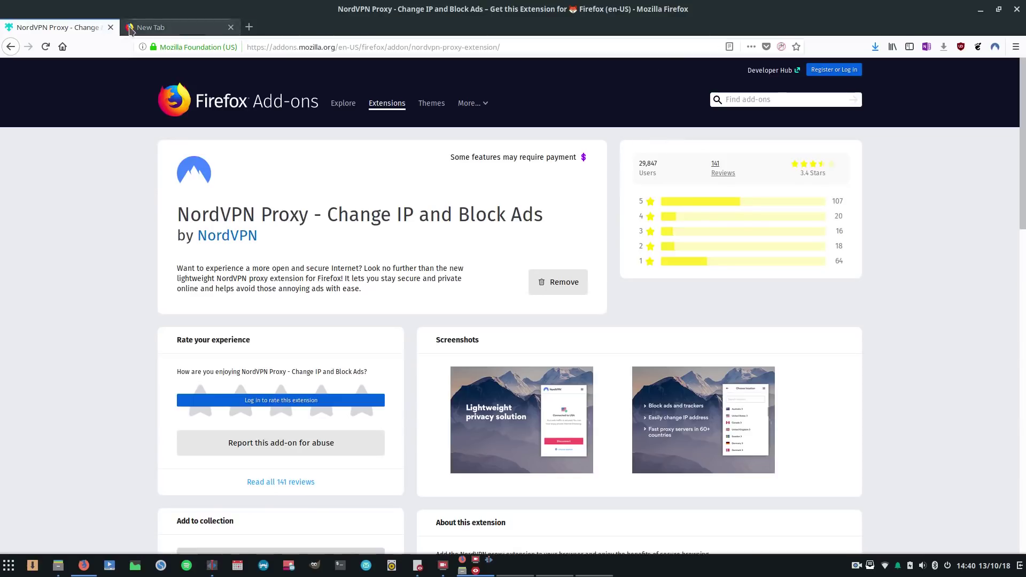
pyautogui.click(147, 27)
pyautogui.click(995, 47)
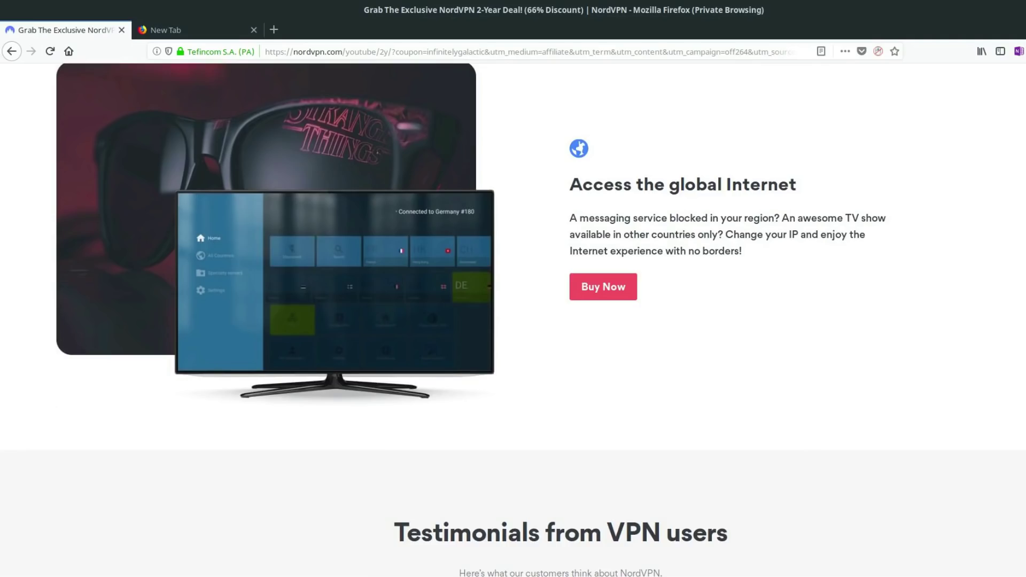
pyautogui.scroll(-7, 514, 321)
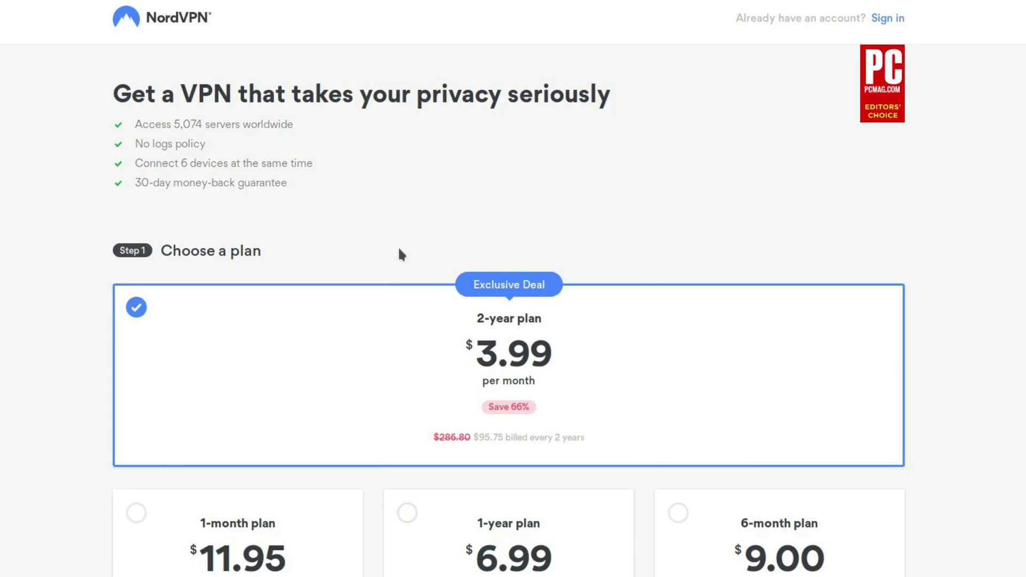
# Scroll the NordVPN checkout down to Step 3, showing PayPal and the $95.75 two-year total
pyautogui.scroll(-12, 401, 253)
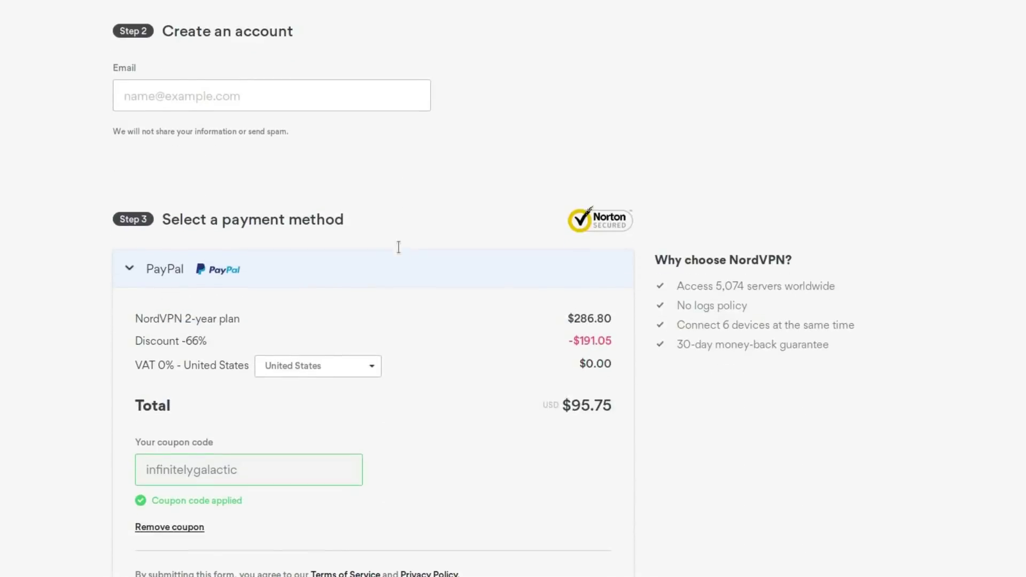
pyautogui.scroll(-3, 781, 203)
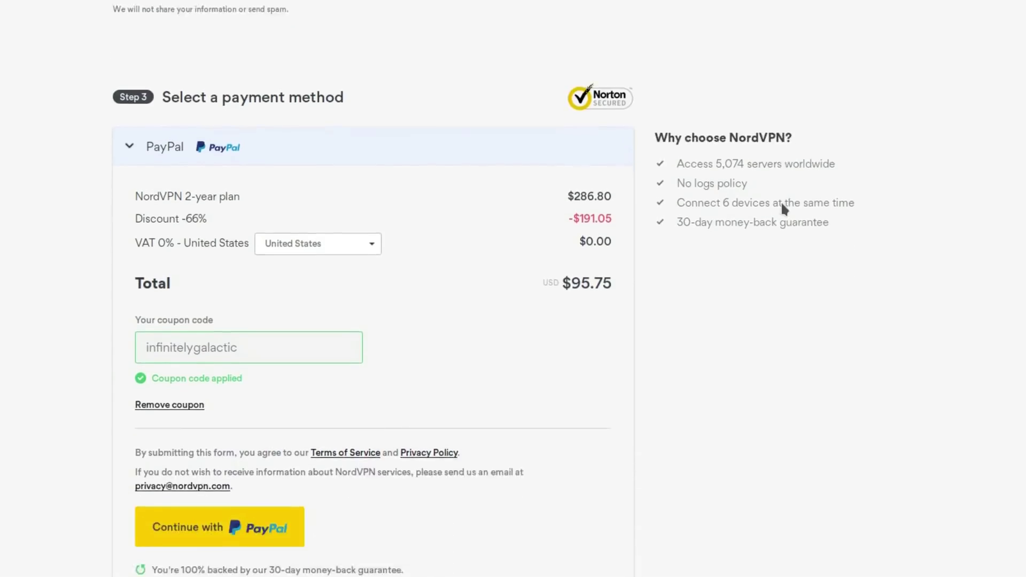